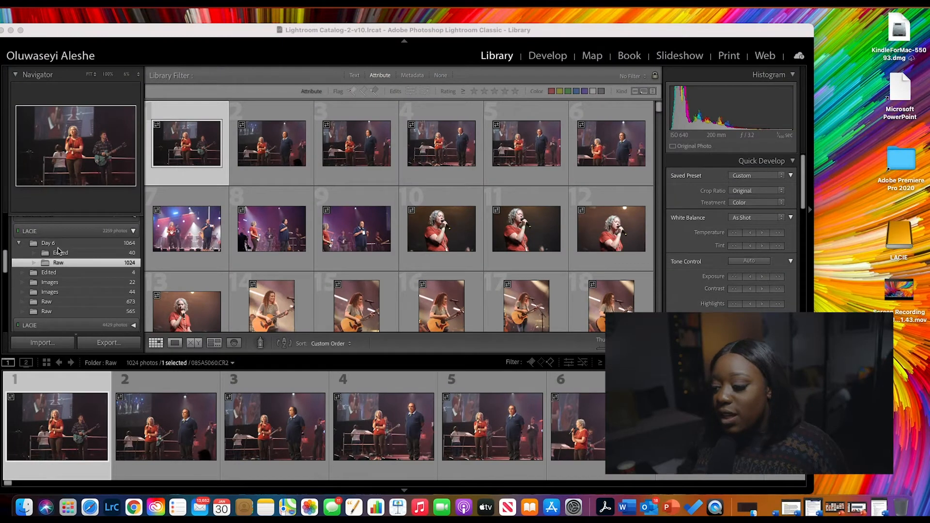
- Reposition the catalog window and expand it to fill the whole screen
{"action": "left_click_drag", "start_coordinate": [35, 35], "coordinate": [84, 25]}
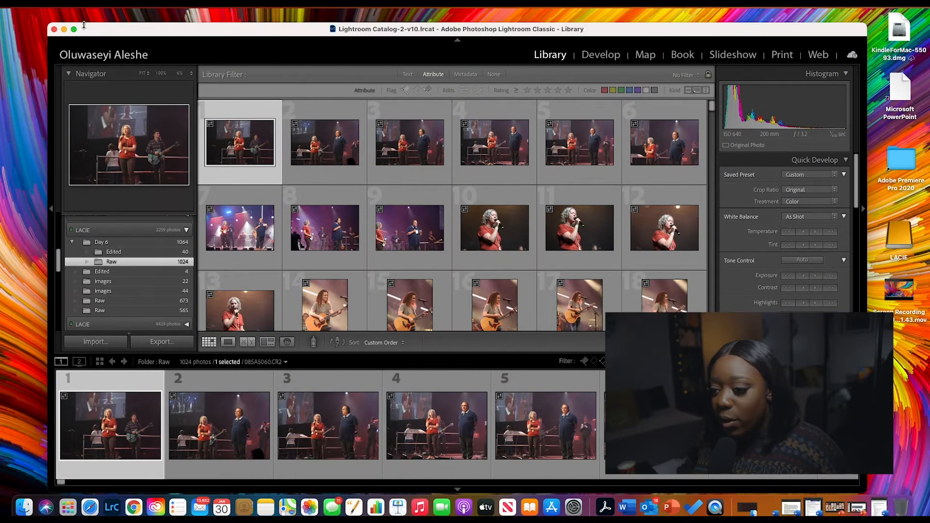
{"action": "left_click", "coordinate": [75, 29]}
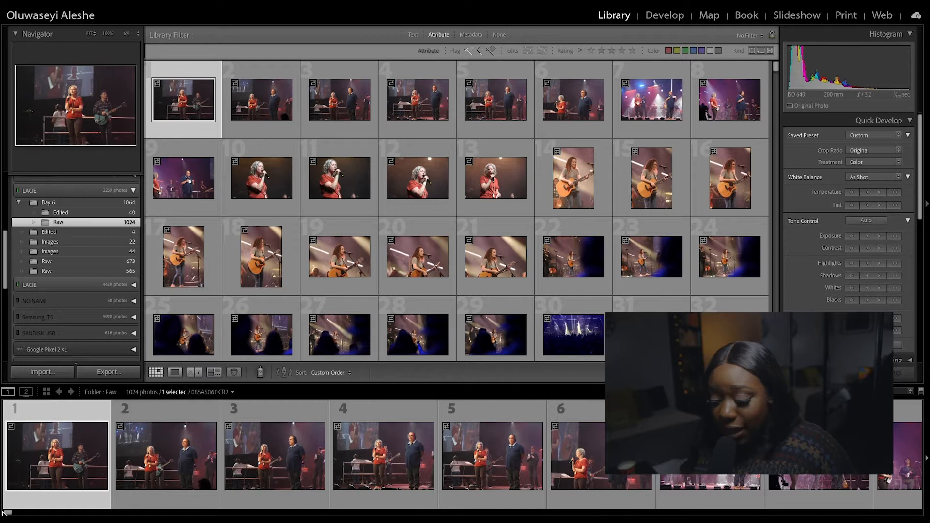
{"action": "mouse_move", "coordinate": [8, 513]}
{"action": "left_mouse_down"}
{"action": "mouse_move", "coordinate": [882, 504]}
{"action": "mouse_move", "coordinate": [901, 513]}
{"action": "mouse_move", "coordinate": [15, 513]}
{"action": "left_mouse_up"}
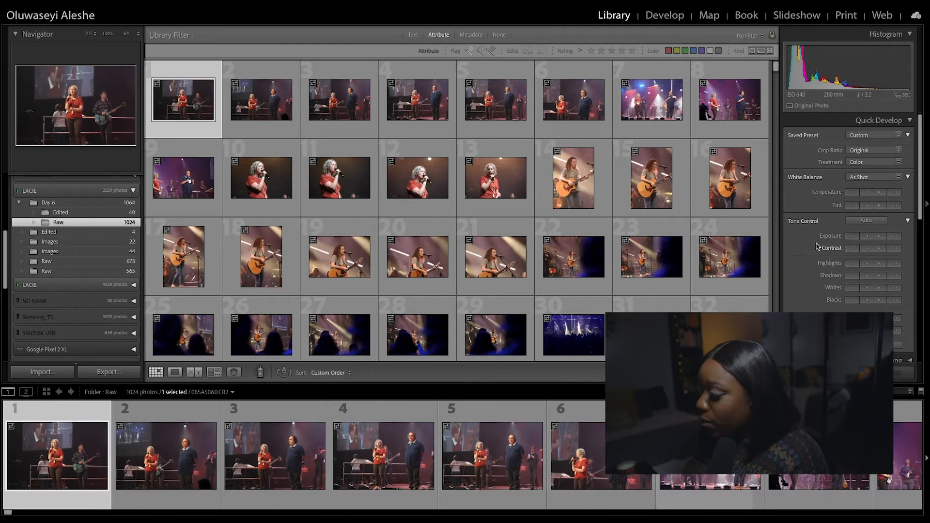
{"action": "left_click_drag", "start_coordinate": [776, 66], "coordinate": [776, 130]}
{"action": "left_click_drag", "start_coordinate": [777, 350], "coordinate": [824, 57]}
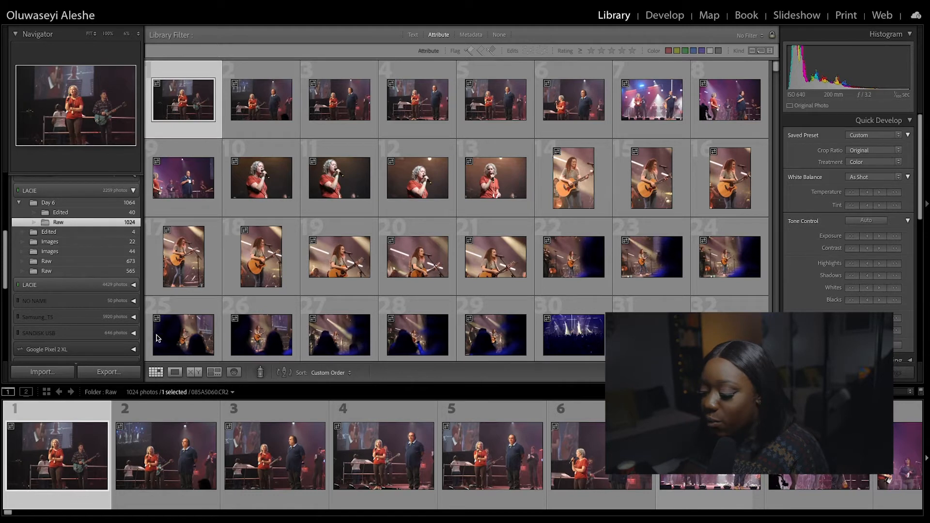
- Open the first photo in the Develop module and review the opening stage shots one by one through photo 9
{"action": "left_click", "coordinate": [662, 18]}
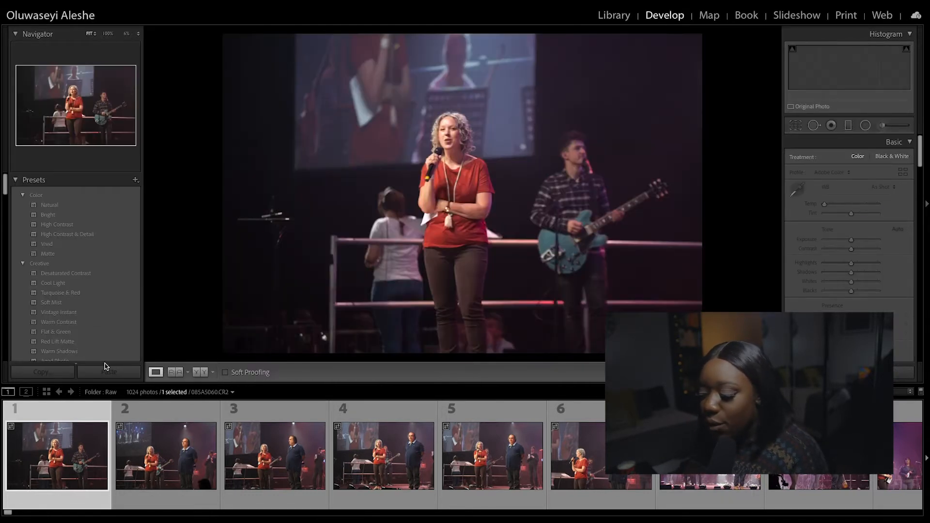
{"action": "left_click", "coordinate": [183, 451]}
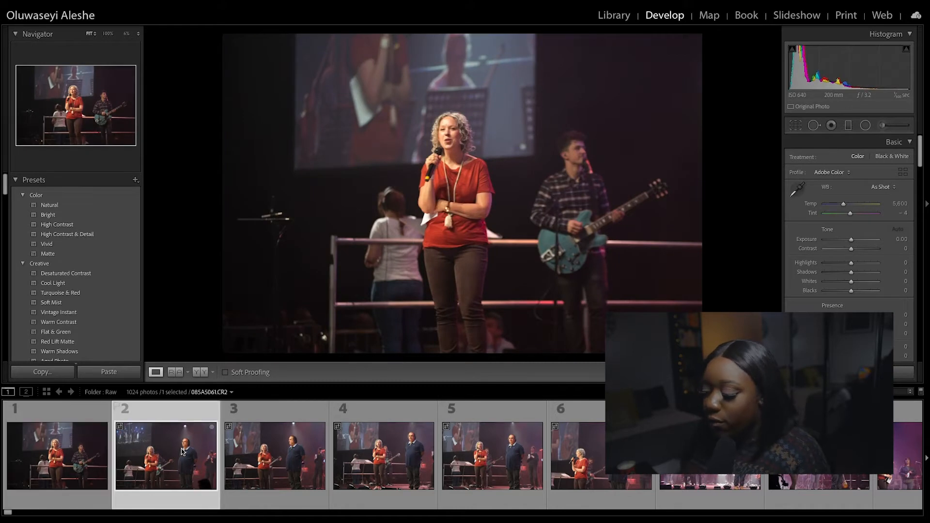
{"action": "key", "text": "Right"}
{"action": "key", "text": "Right"}
{"action": "key", "text": "Right"}
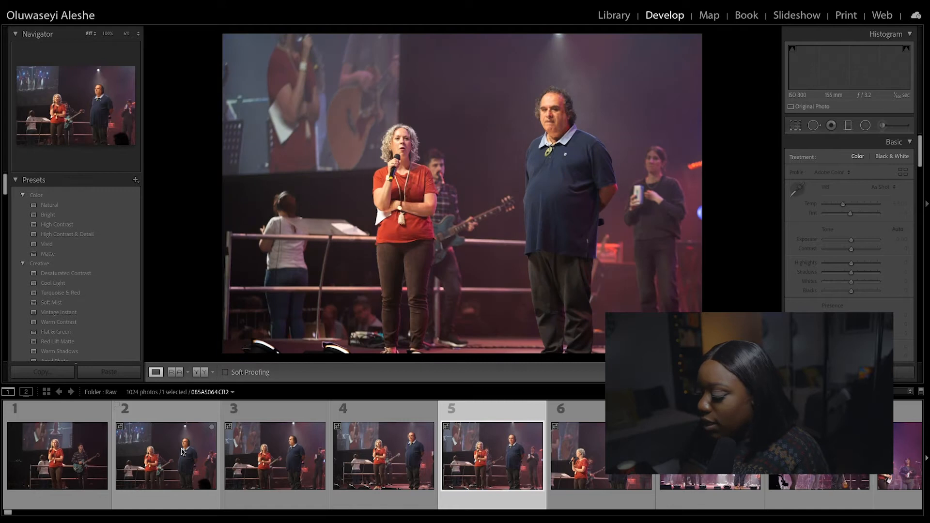
{"action": "key", "text": "Right"}
{"action": "key", "text": "Right"}
{"action": "key", "text": "Right"}
{"action": "key", "text": "Right"}
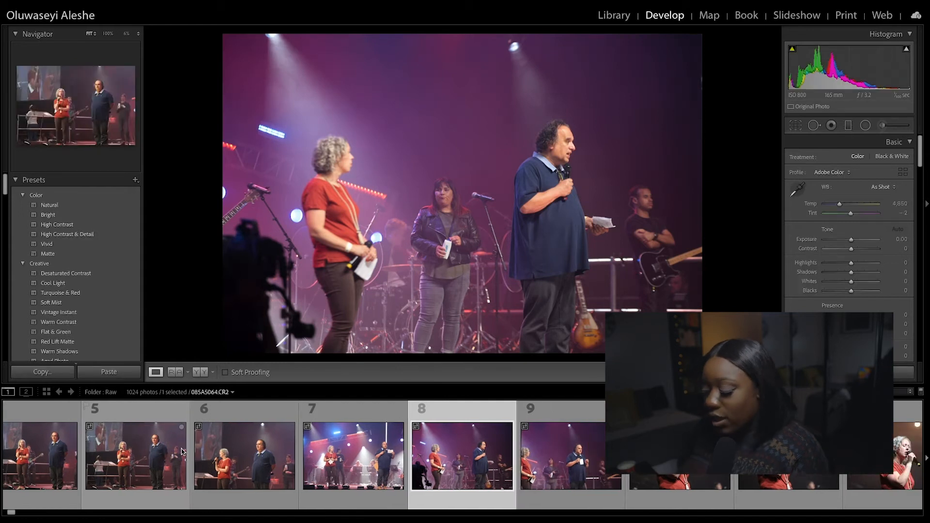
{"action": "key", "text": "Right"}
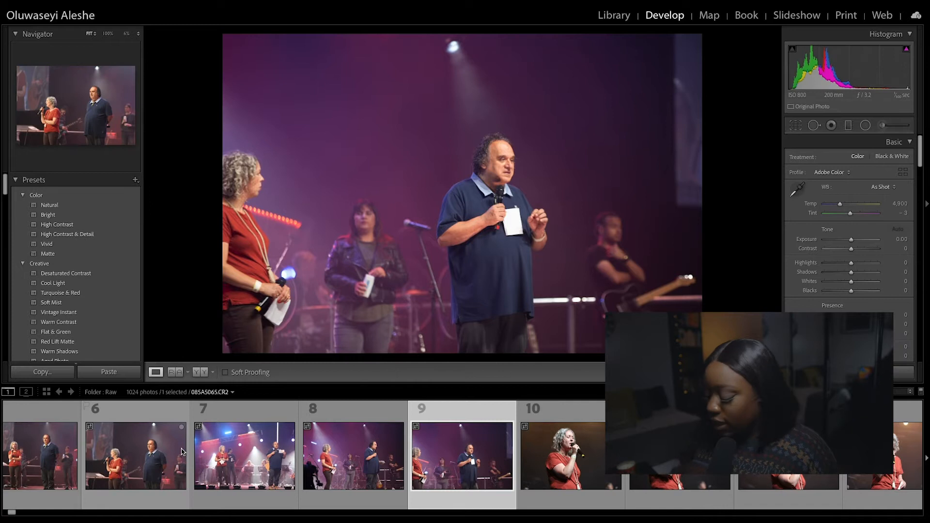
- Compare the close-ups of the woman in the red top, photos 10 to 13, and select photo 10
{"action": "key", "text": "Right"}
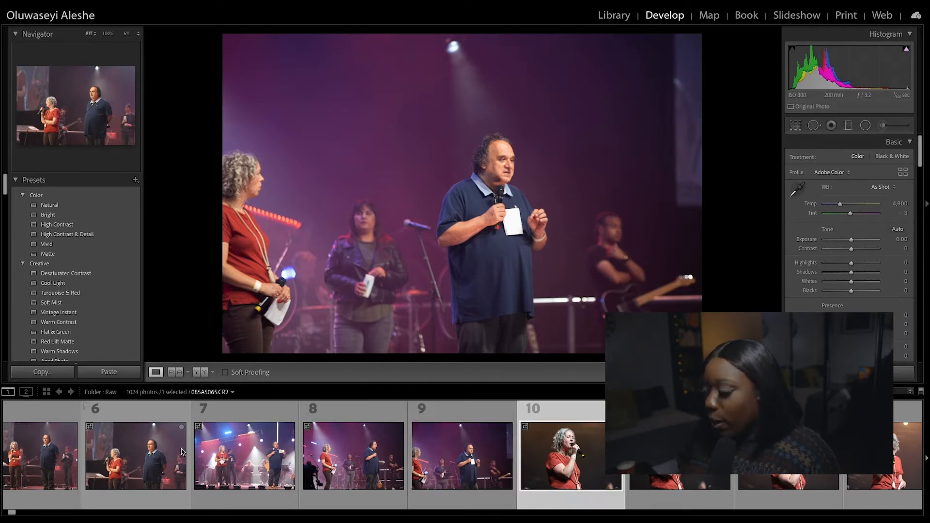
{"action": "key", "text": "Left"}
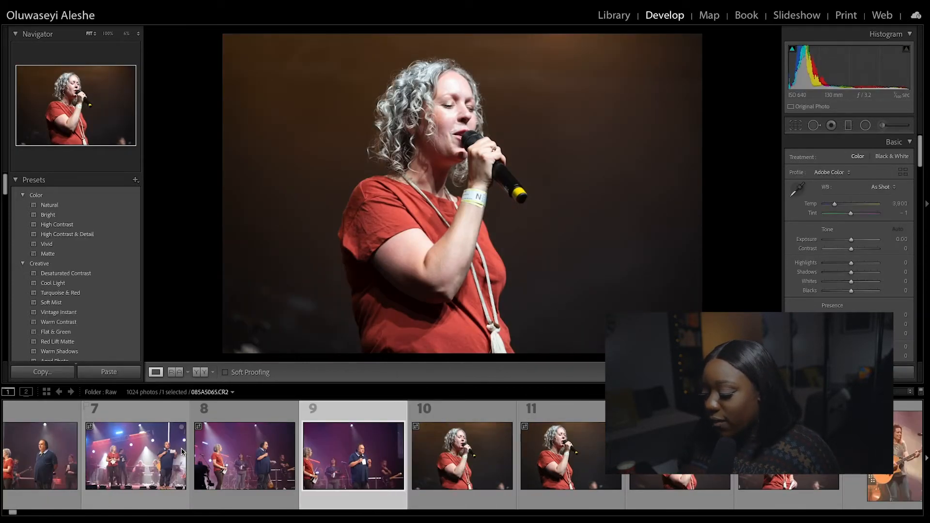
{"action": "key", "text": "Right"}
{"action": "key", "text": "Right"}
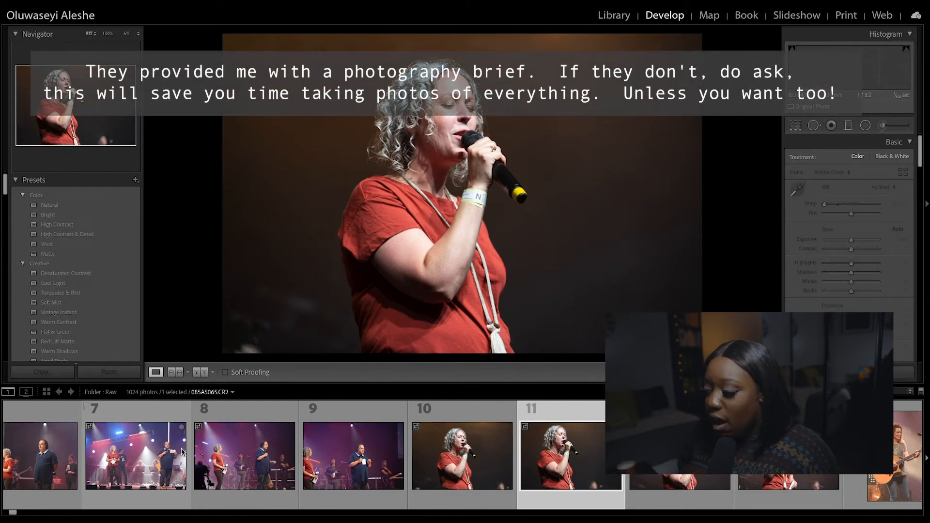
{"action": "key", "text": "Right"}
{"action": "key", "text": "Right"}
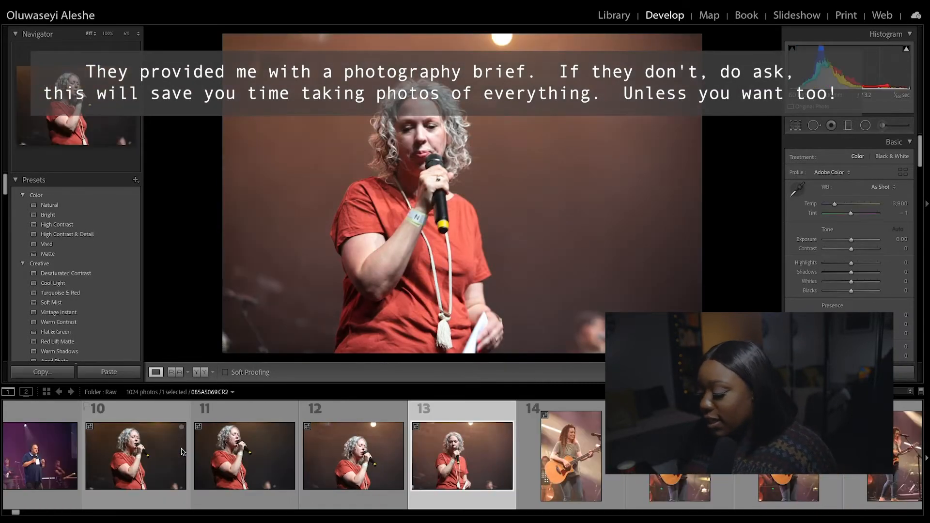
{"action": "key", "text": "Left"}
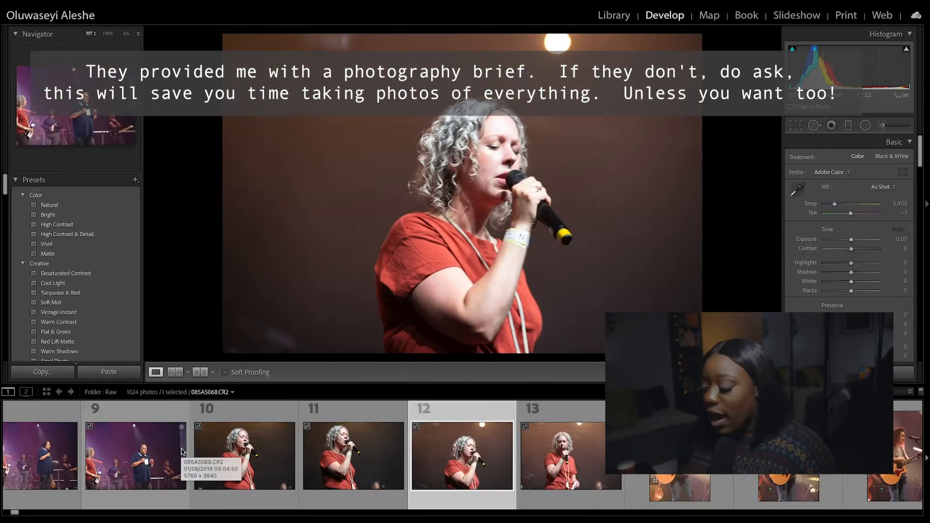
{"action": "key", "text": "Right"}
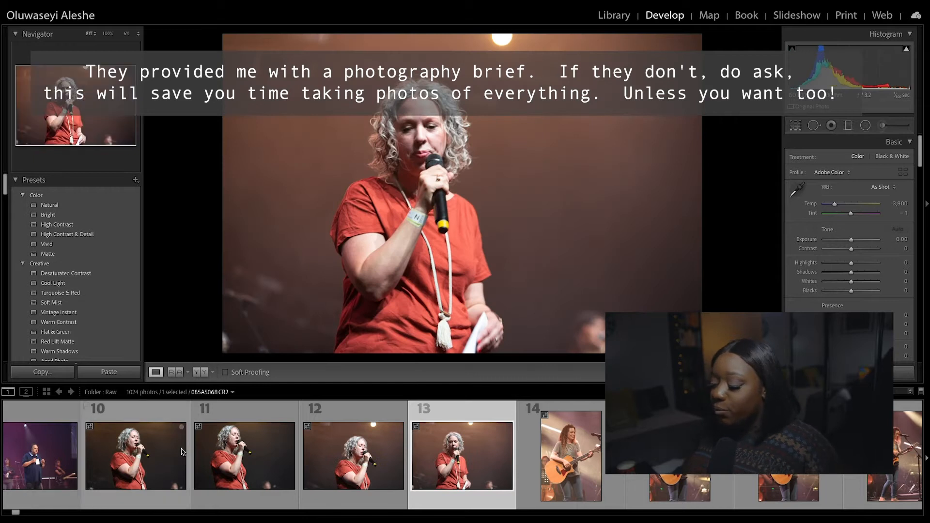
{"action": "key", "text": "Right"}
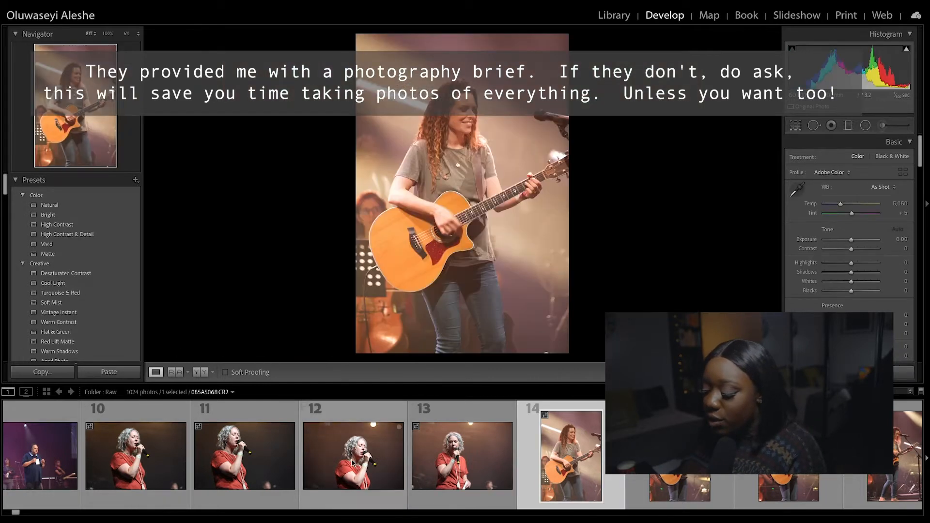
{"action": "key", "text": "Left"}
{"action": "key", "text": "Left"}
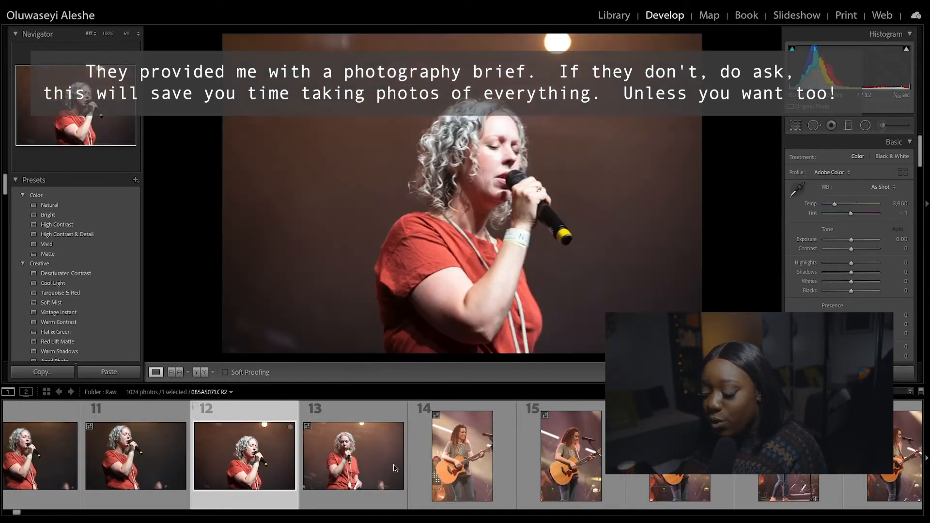
{"action": "left_click", "coordinate": [151, 456]}
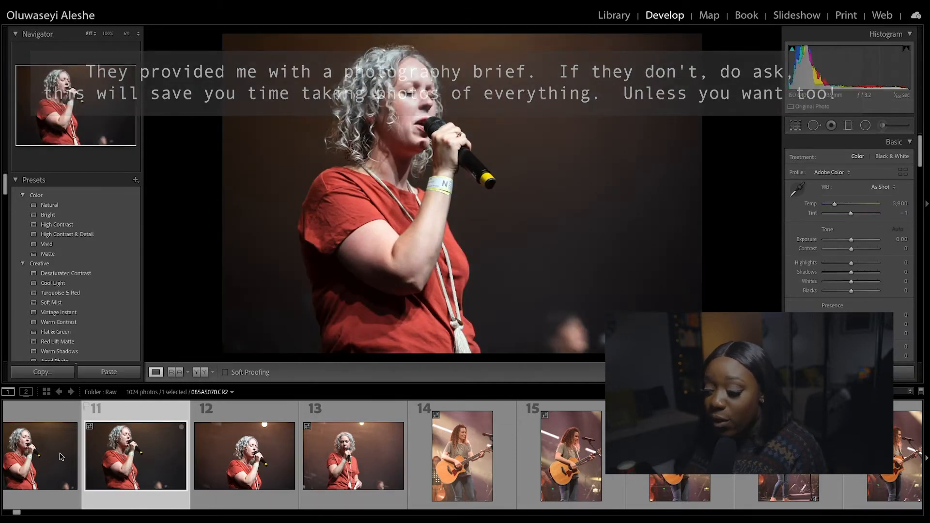
{"action": "left_click", "coordinate": [61, 456]}
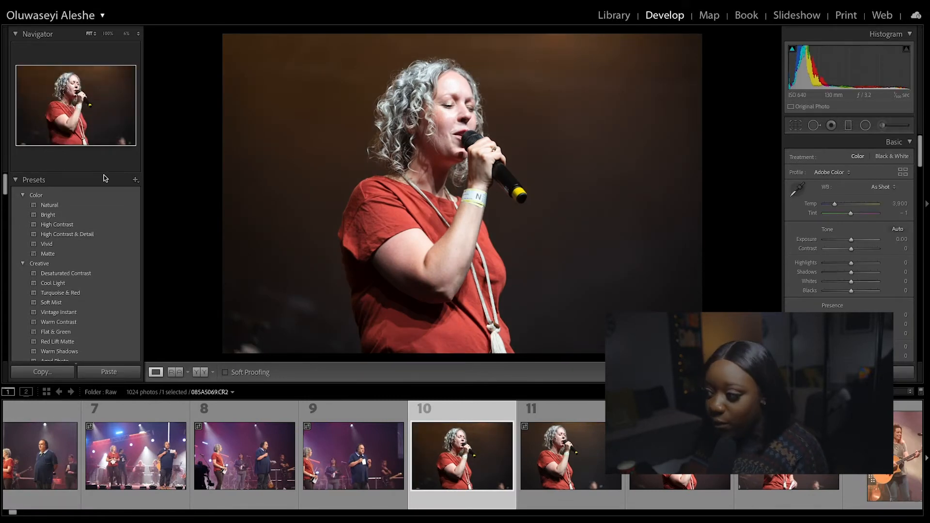
{"action": "key", "text": "g"}
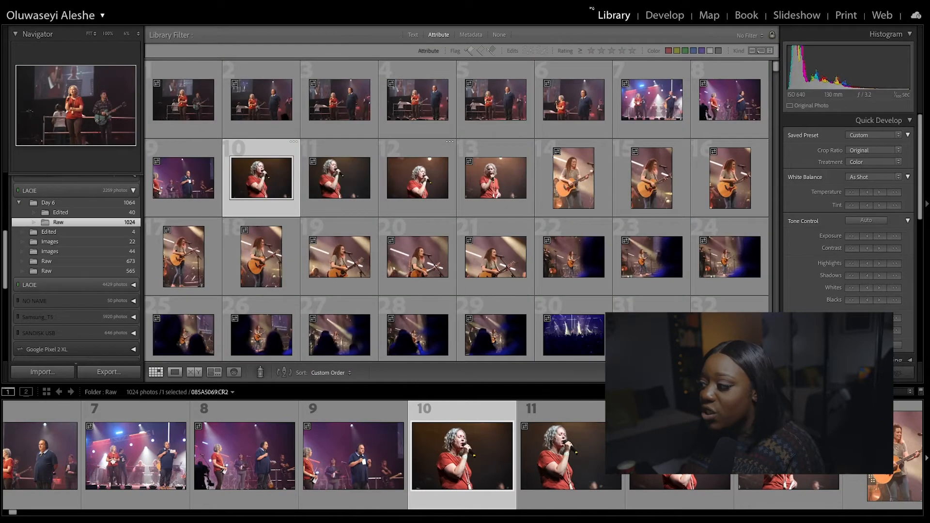
{"action": "left_click", "coordinate": [666, 16]}
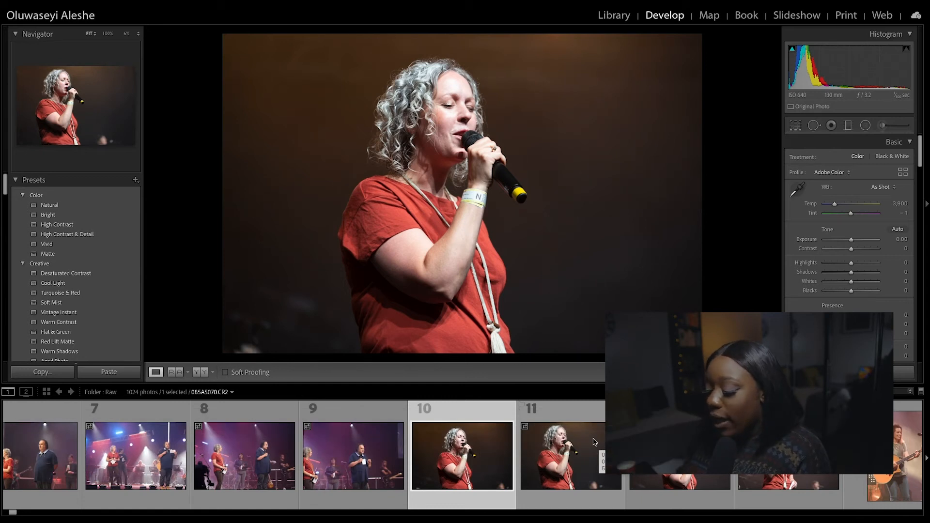
- Jump ahead to the shots of the speaker in the white T-shirt and view photos 319, 318, 317 and 314
{"action": "left_click_drag", "start_coordinate": [13, 512], "coordinate": [297, 512]}
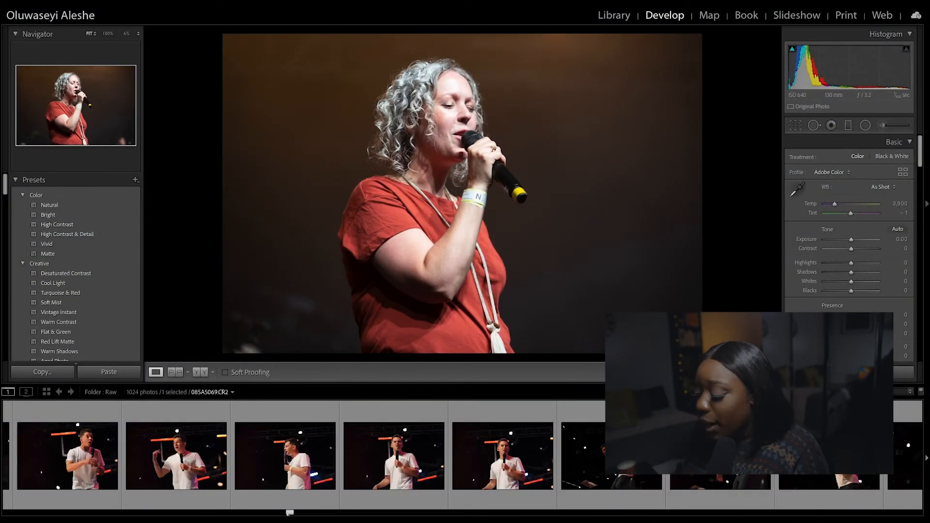
{"action": "left_click", "coordinate": [381, 466]}
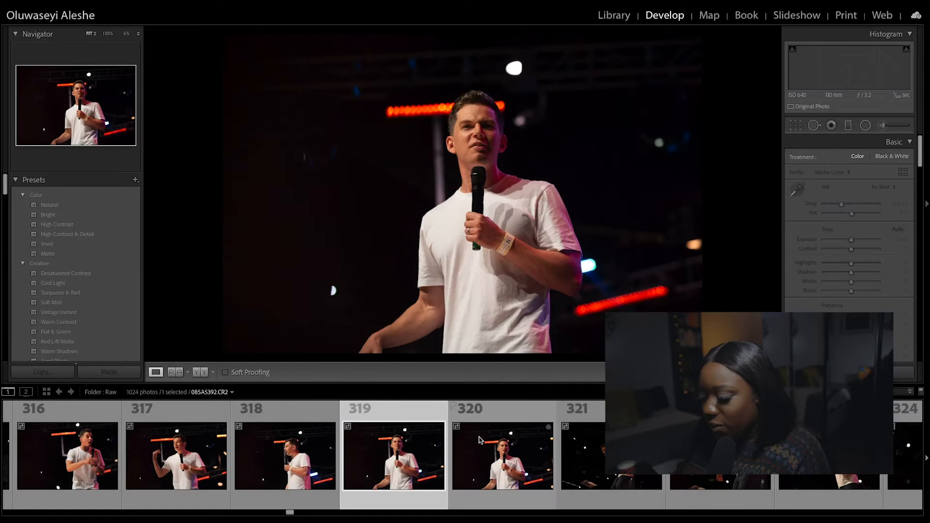
{"action": "left_click", "coordinate": [285, 455]}
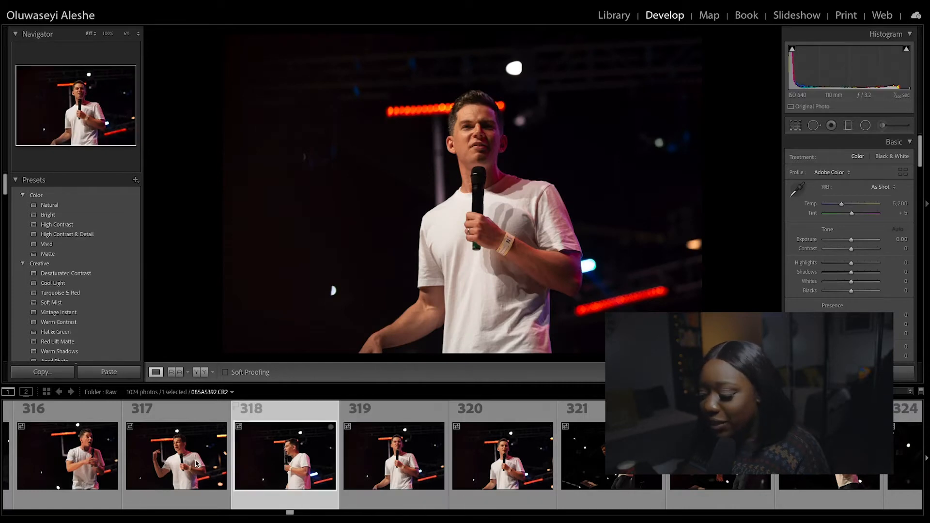
{"action": "left_click", "coordinate": [196, 463]}
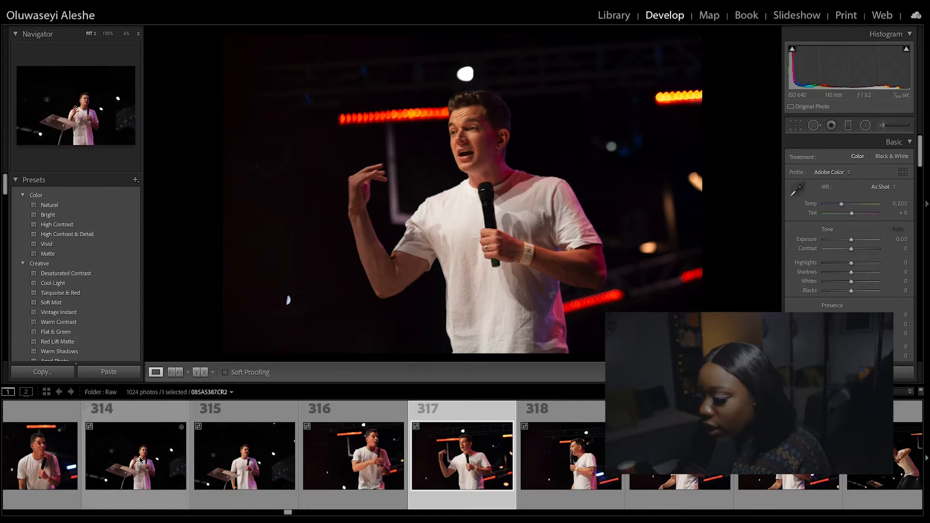
{"action": "left_click", "coordinate": [141, 460]}
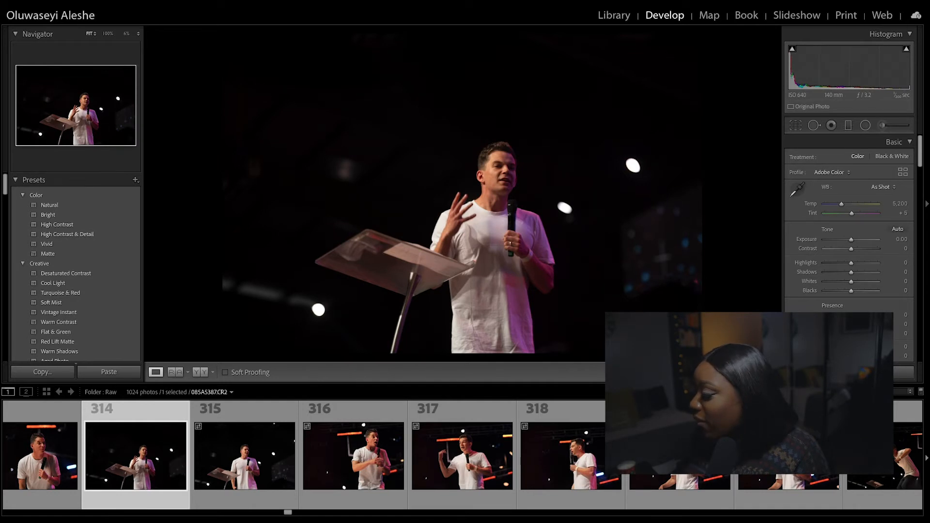
{"action": "left_click_drag", "start_coordinate": [922, 153], "coordinate": [922, 345]}
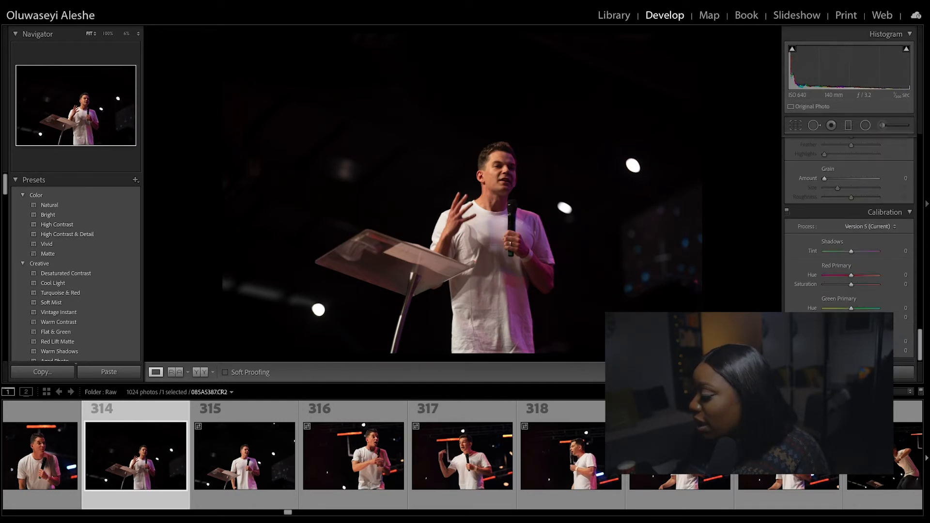
{"action": "scroll", "coordinate": [928, 179], "scroll_direction": "up", "scroll_amount": 10}
{"action": "mouse_move", "coordinate": [922, 171]}
{"action": "left_mouse_down"}
{"action": "mouse_move", "coordinate": [925, 315]}
{"action": "mouse_move", "coordinate": [927, 167]}
{"action": "left_mouse_up"}
- Review the speaker's earlier shots backwards from photo 313 to 306, then select photo 307
{"action": "left_click", "coordinate": [43, 450]}
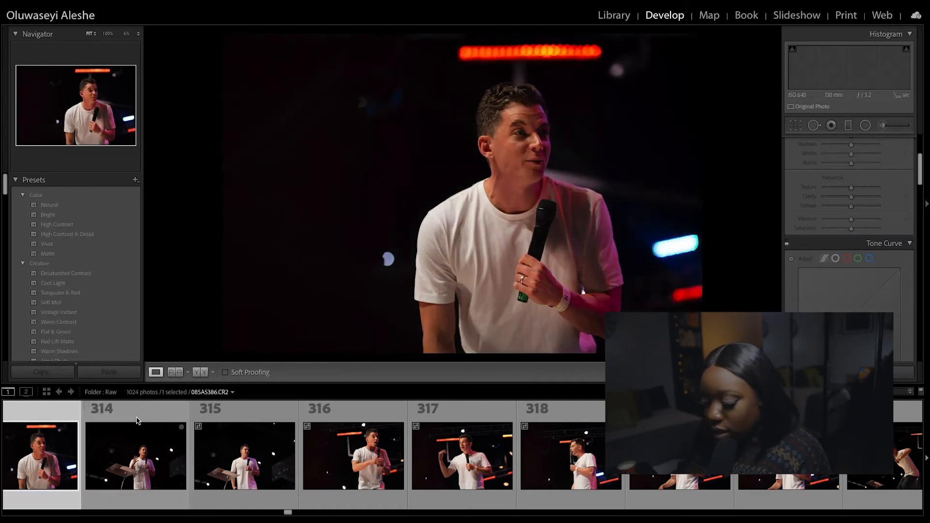
{"action": "key", "text": "Left"}
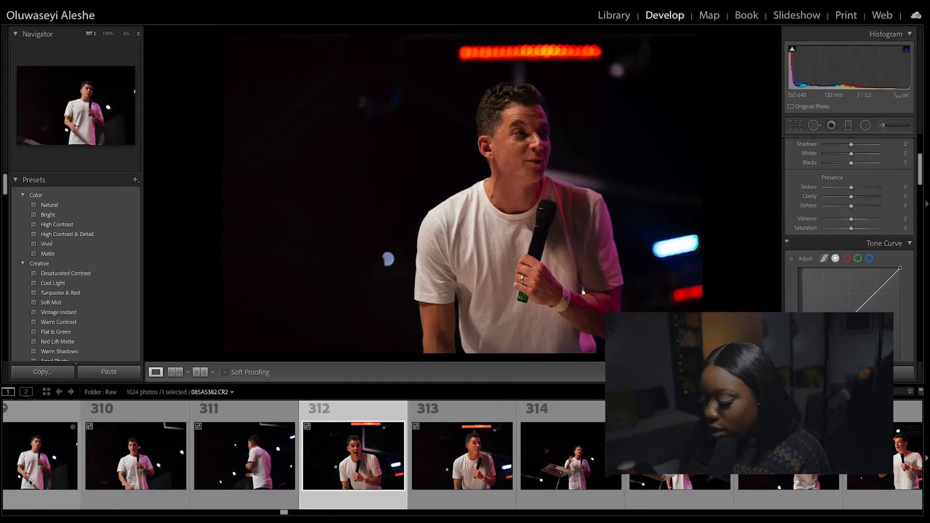
{"action": "key", "text": "Left"}
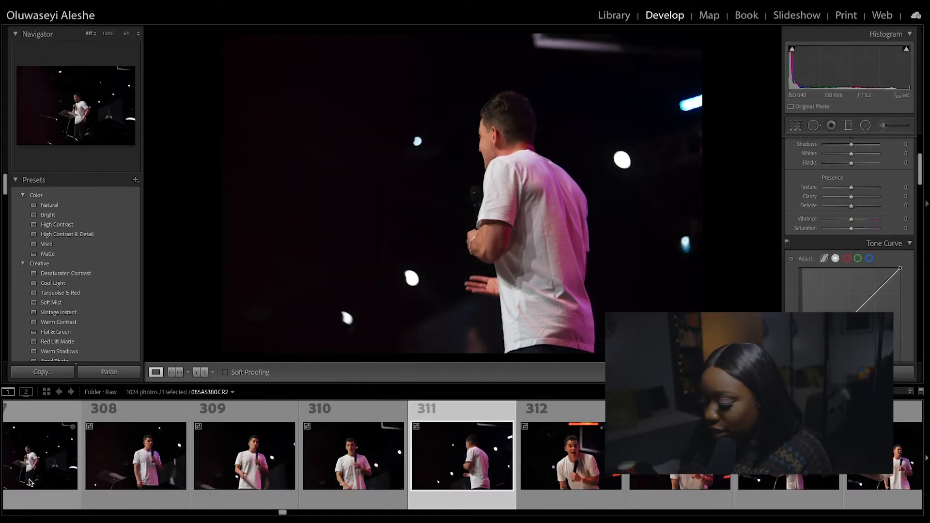
{"action": "key", "text": "Left"}
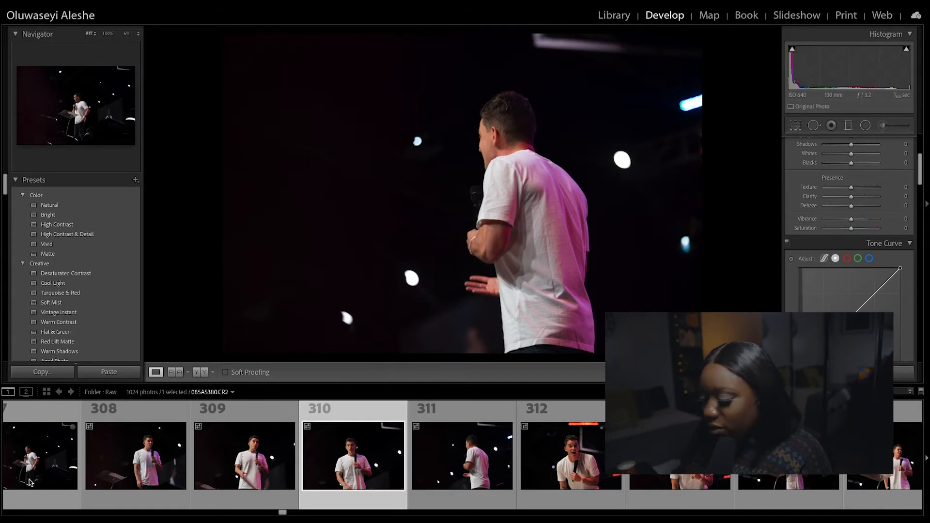
{"action": "key", "text": "Left"}
{"action": "key", "text": "Left"}
{"action": "key", "text": "Left"}
{"action": "key", "text": "Left"}
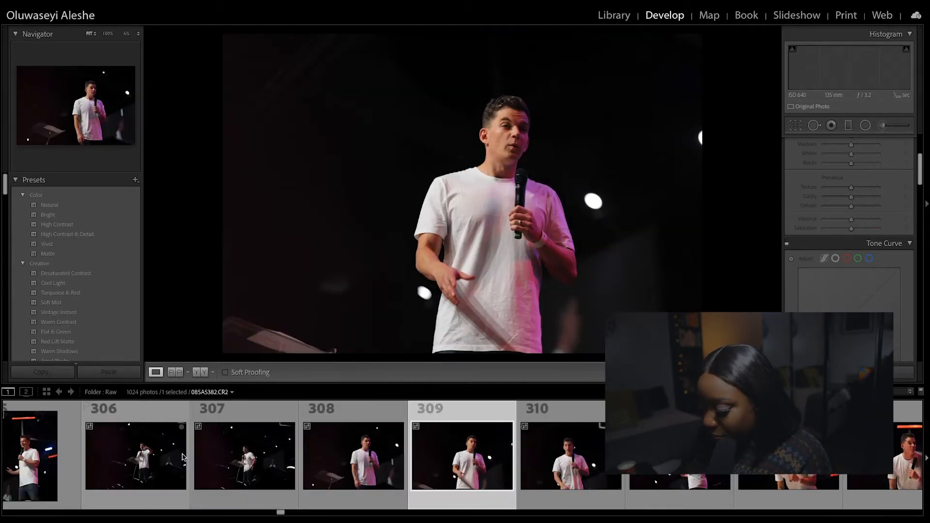
{"action": "left_click", "coordinate": [244, 466]}
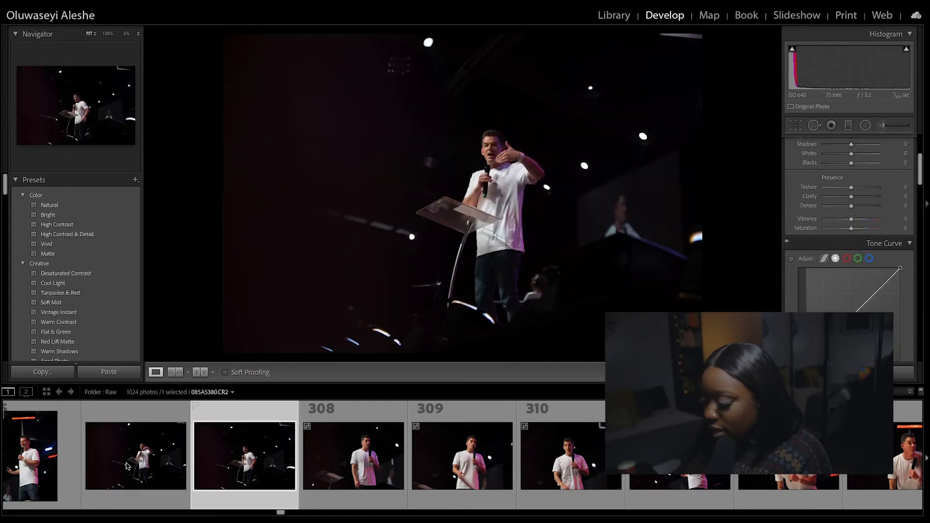
{"action": "left_click", "coordinate": [143, 450]}
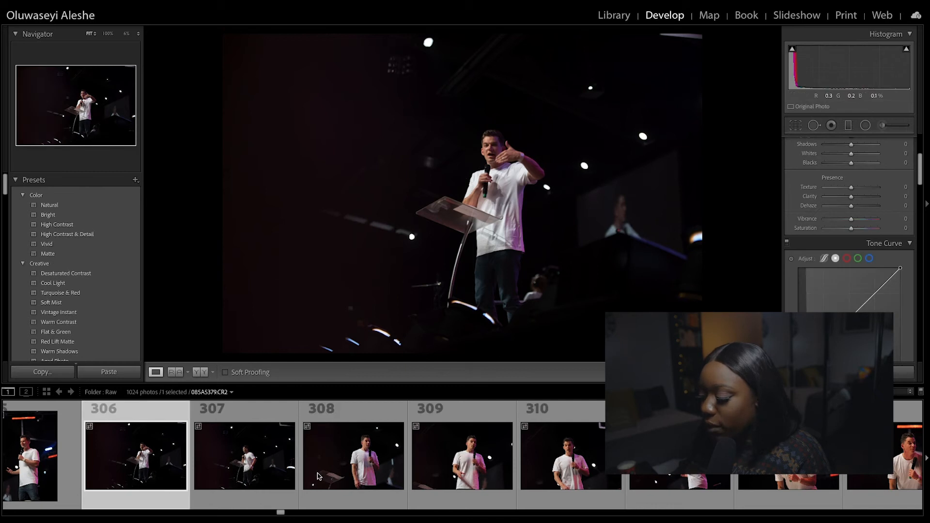
{"action": "left_click", "coordinate": [249, 485]}
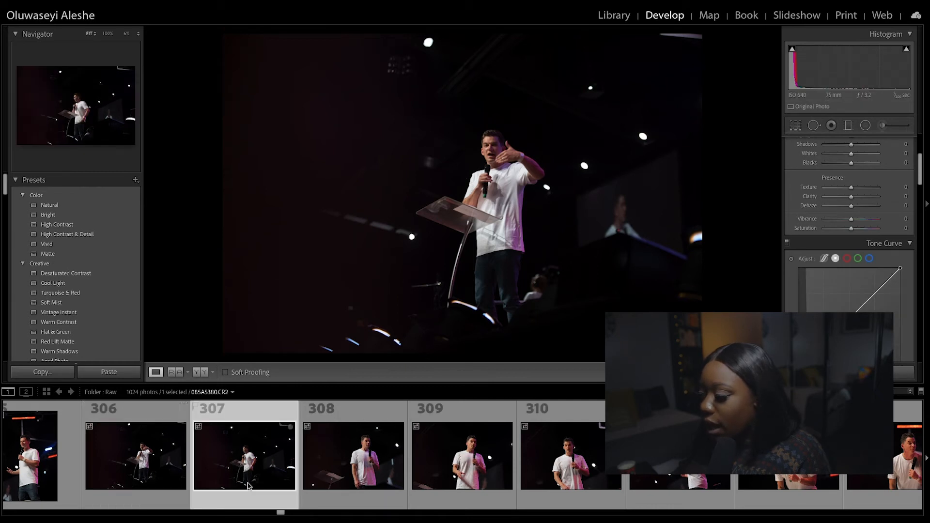
- Inspect photo 307 of the speaker at several magnifications, checking his face and shirt up close and the whole frame
{"action": "left_click", "coordinate": [518, 200]}
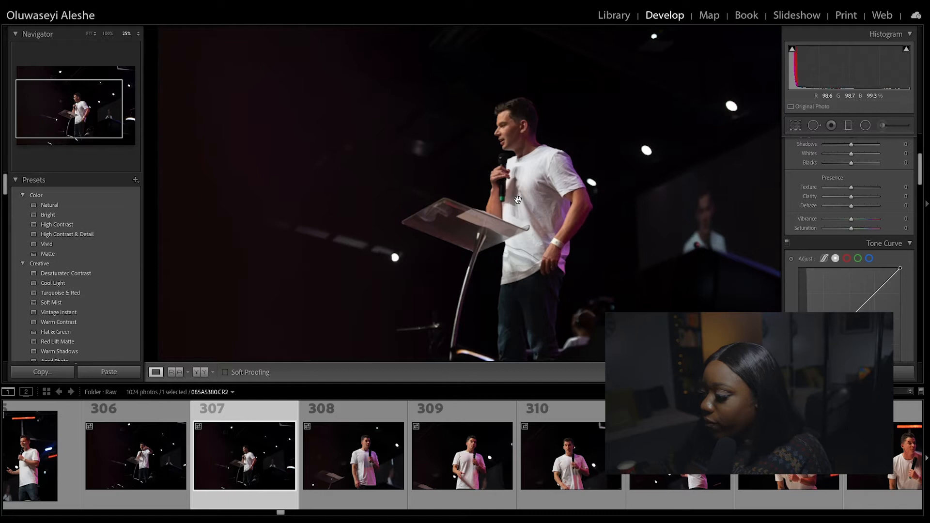
{"action": "key", "text": "super+equal"}
{"action": "key", "text": "super+equal"}
{"action": "key", "text": "super+equal"}
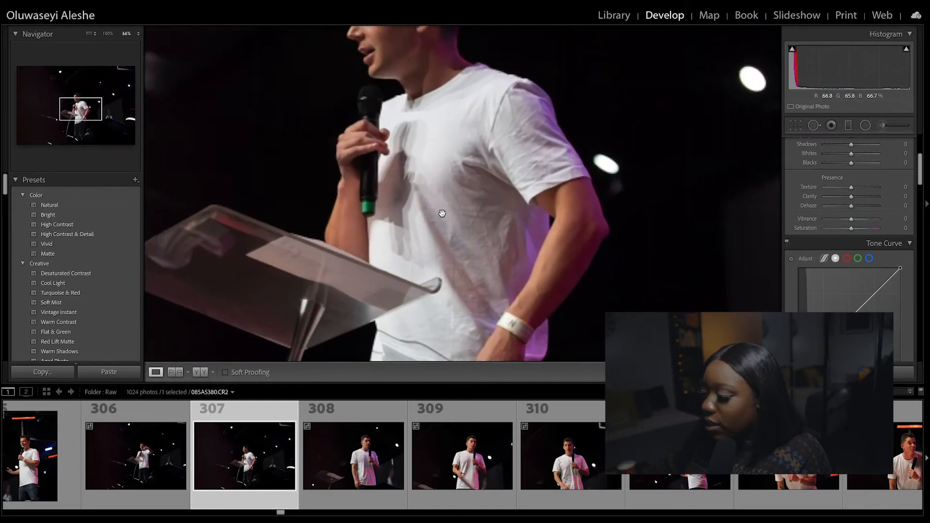
{"action": "scroll", "coordinate": [442, 213], "scroll_direction": "up", "scroll_amount": 5}
{"action": "key", "text": "super+minus"}
{"action": "key", "text": "super+minus"}
{"action": "key", "text": "super+minus"}
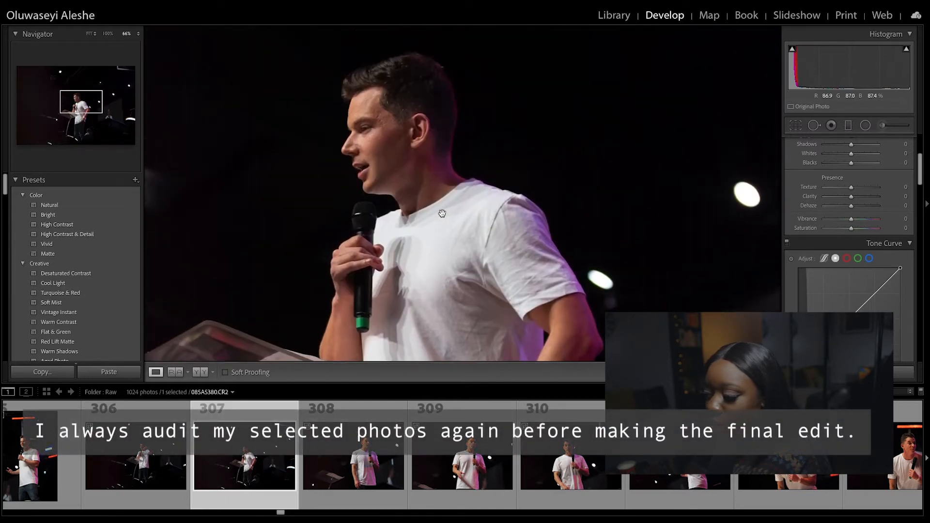
{"action": "key", "text": "super+minus"}
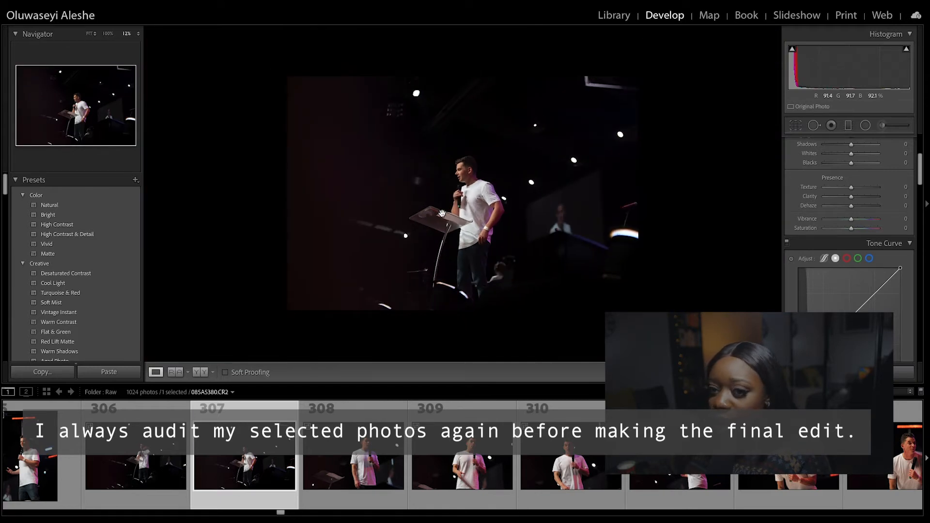
{"action": "key", "text": "super+equal"}
{"action": "key", "text": "super+equal"}
{"action": "key", "text": "super+minus"}
{"action": "key", "text": "super+minus"}
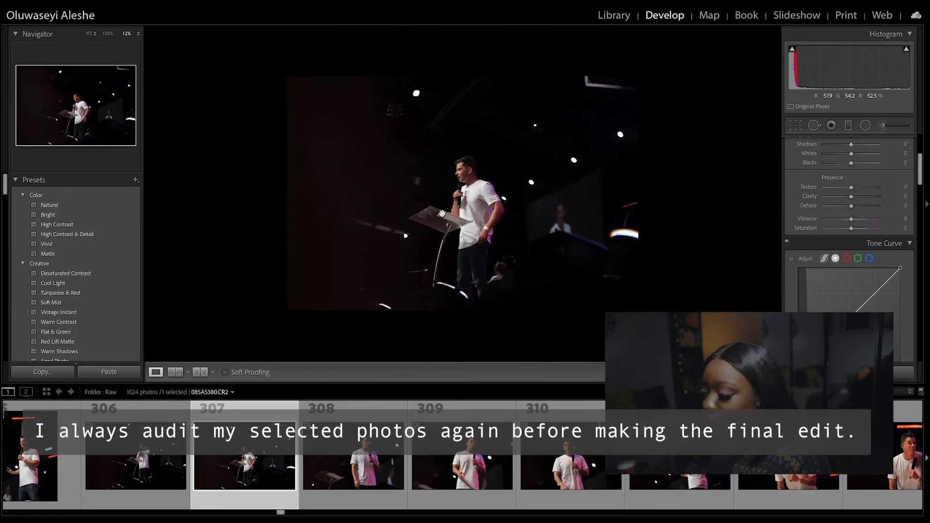
{"action": "key", "text": "super+equal"}
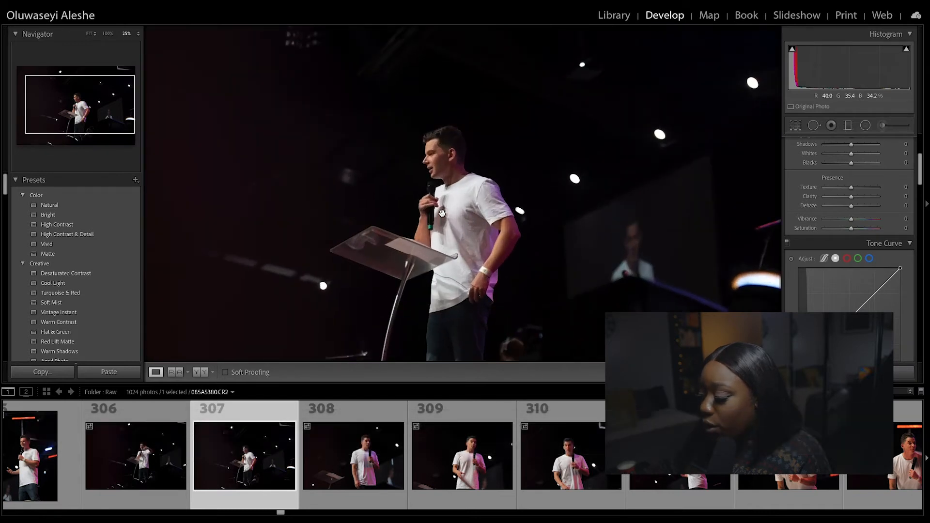
{"action": "key", "text": "super+minus"}
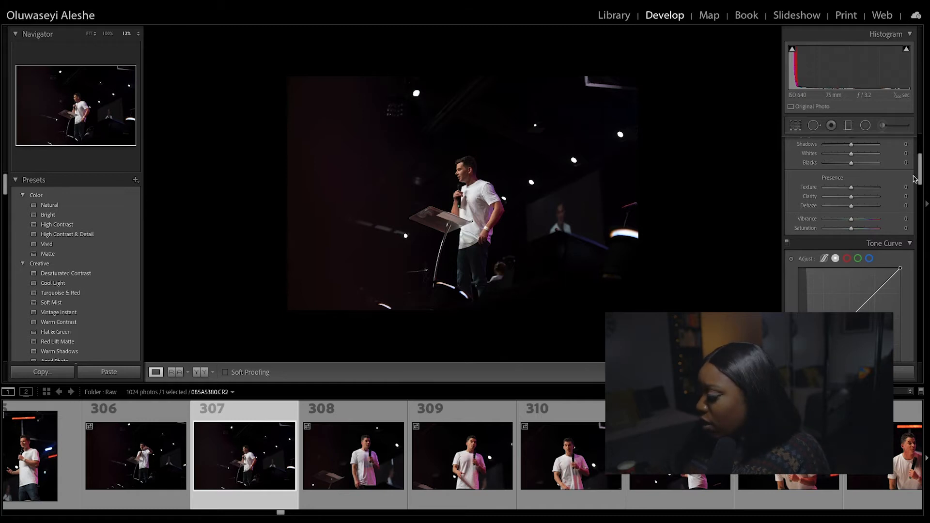
- Raise the Shadows of photo 307 to +74, checking the effect on the speaker up close
{"action": "left_click_drag", "start_coordinate": [922, 179], "coordinate": [919, 163]}
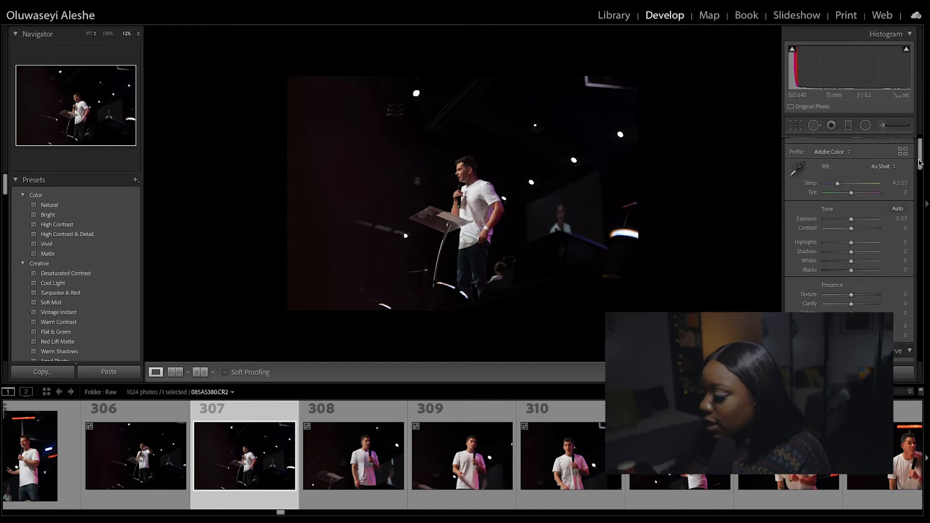
{"action": "left_click", "coordinate": [466, 99]}
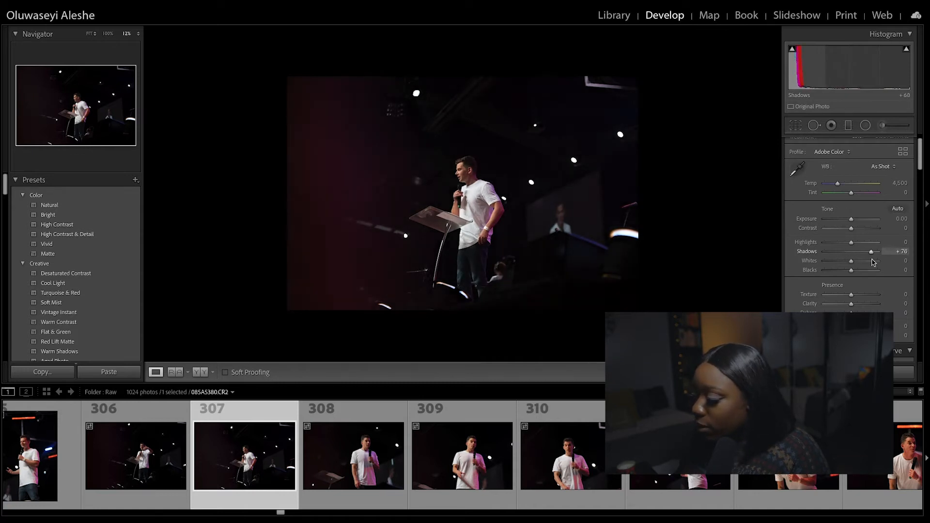
{"action": "left_click", "coordinate": [576, 201]}
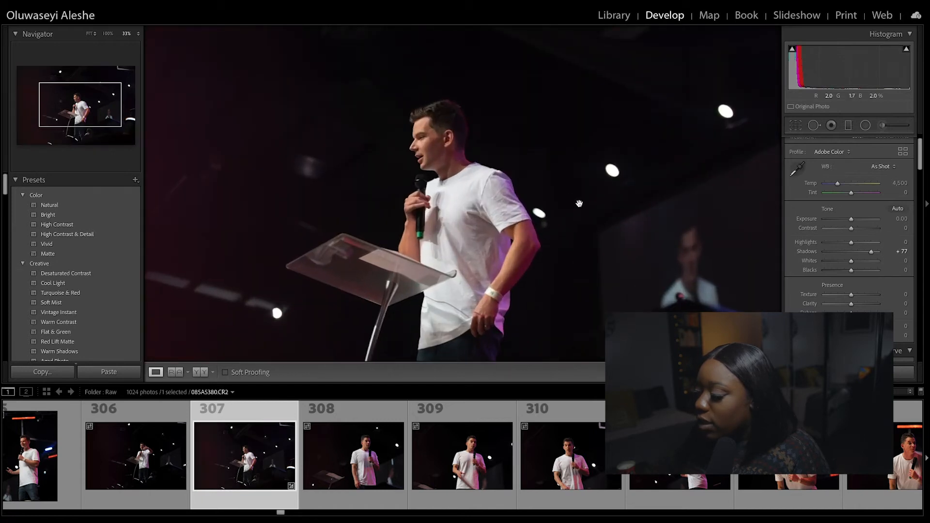
{"action": "scroll", "coordinate": [579, 203], "scroll_direction": "down", "scroll_amount": 1}
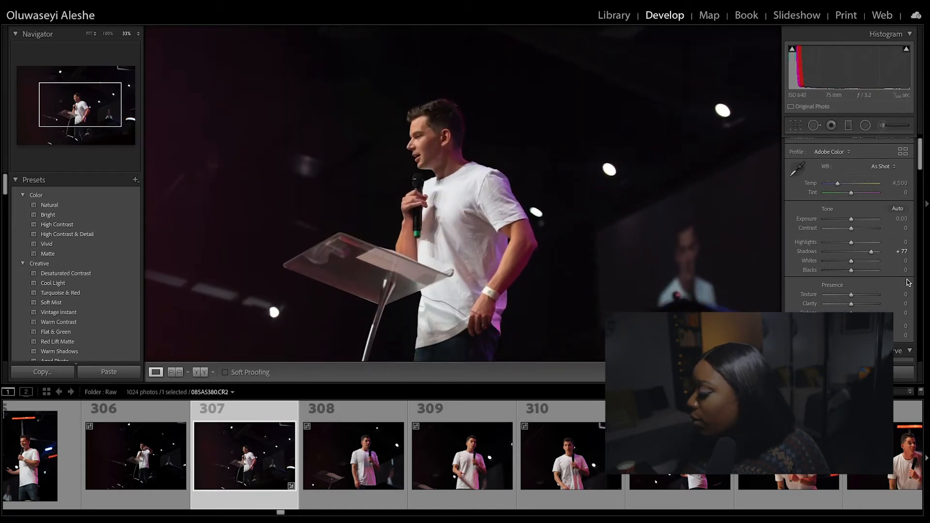
{"action": "left_click_drag", "start_coordinate": [872, 253], "coordinate": [871, 255]}
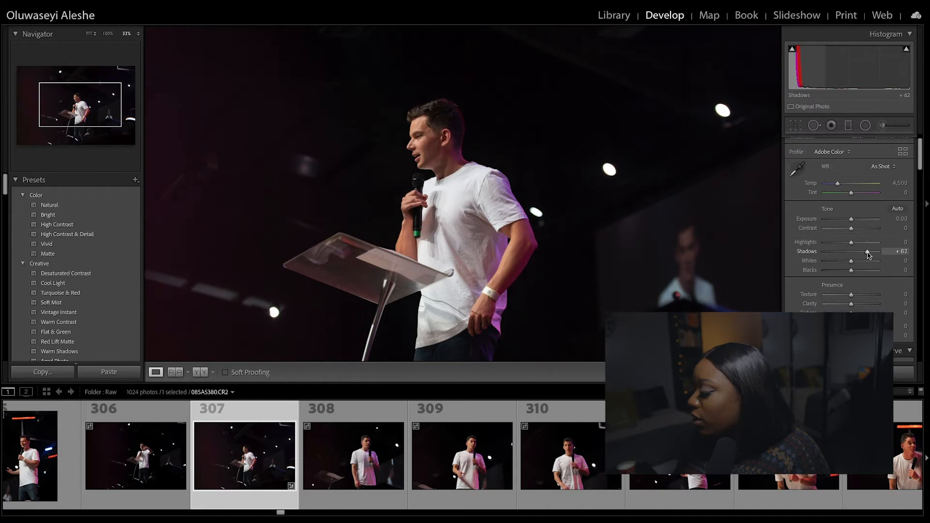
- Look through the tone curve, HSL and color grading controls and the list of saved presets with the whole photo in view
{"action": "scroll", "coordinate": [872, 257], "scroll_direction": "down", "scroll_amount": 10}
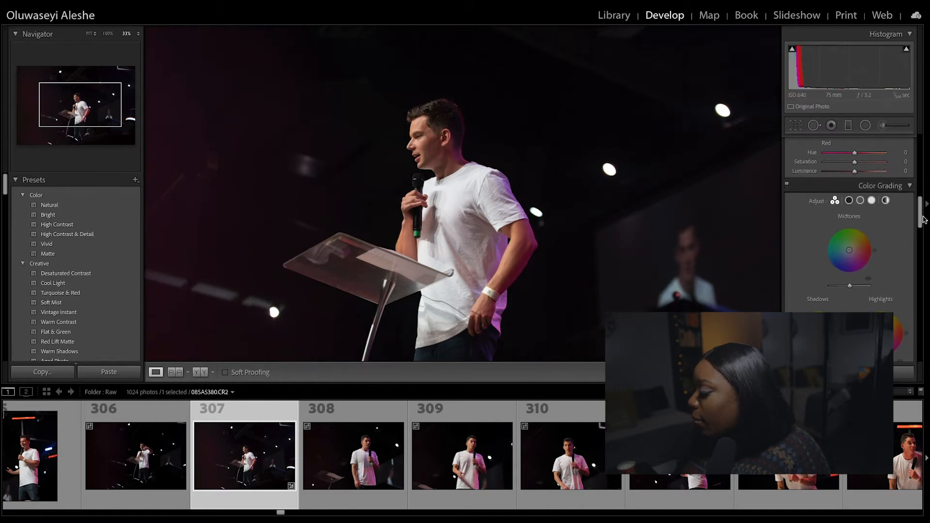
{"action": "scroll", "coordinate": [923, 204], "scroll_direction": "up", "scroll_amount": 3}
{"action": "left_click_drag", "start_coordinate": [925, 203], "coordinate": [925, 189]}
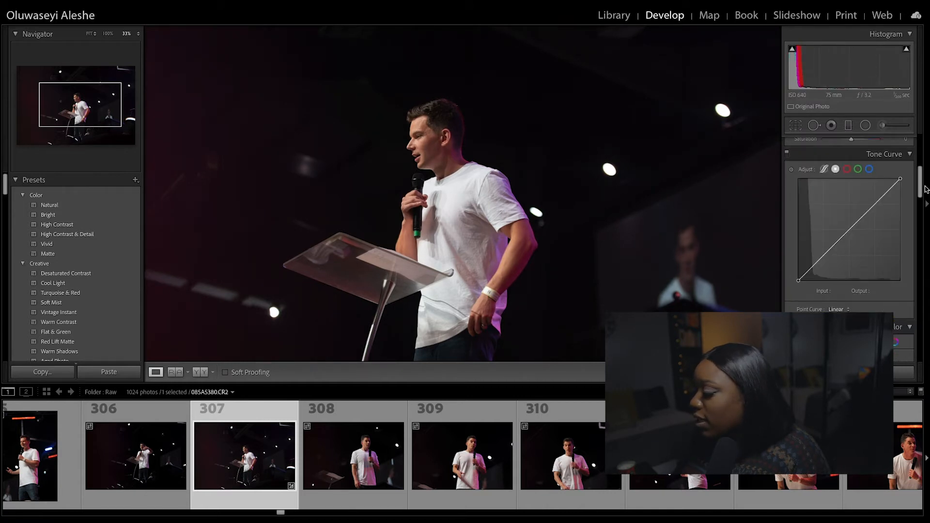
{"action": "left_click", "coordinate": [474, 196]}
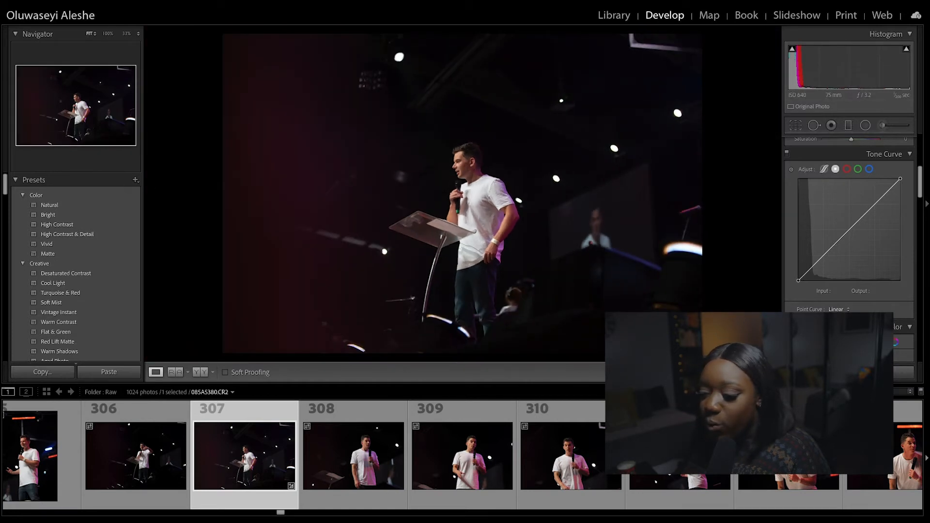
{"action": "scroll", "coordinate": [7, 205], "scroll_direction": "up", "scroll_amount": 1}
{"action": "scroll", "coordinate": [6, 207], "scroll_direction": "down", "scroll_amount": 4}
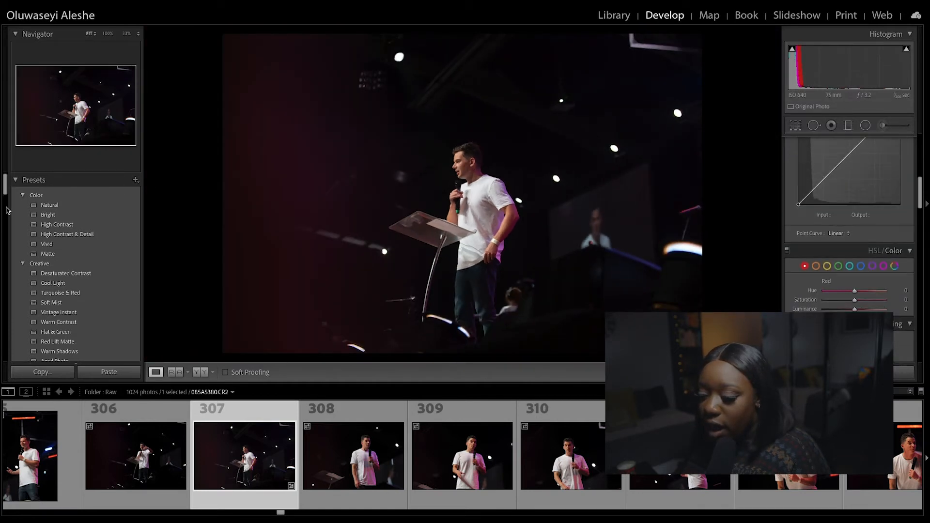
{"action": "left_click_drag", "start_coordinate": [6, 192], "coordinate": [11, 215]}
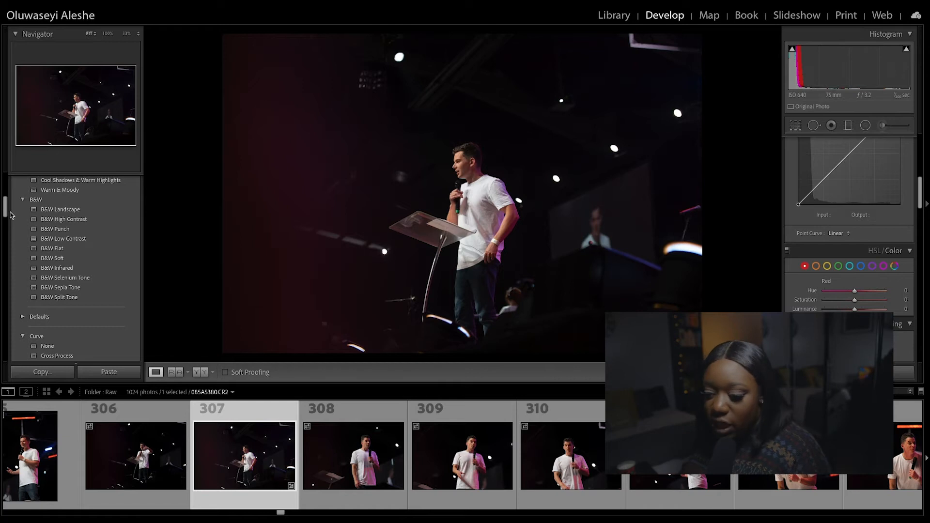
{"action": "left_click_drag", "start_coordinate": [7, 209], "coordinate": [12, 264]}
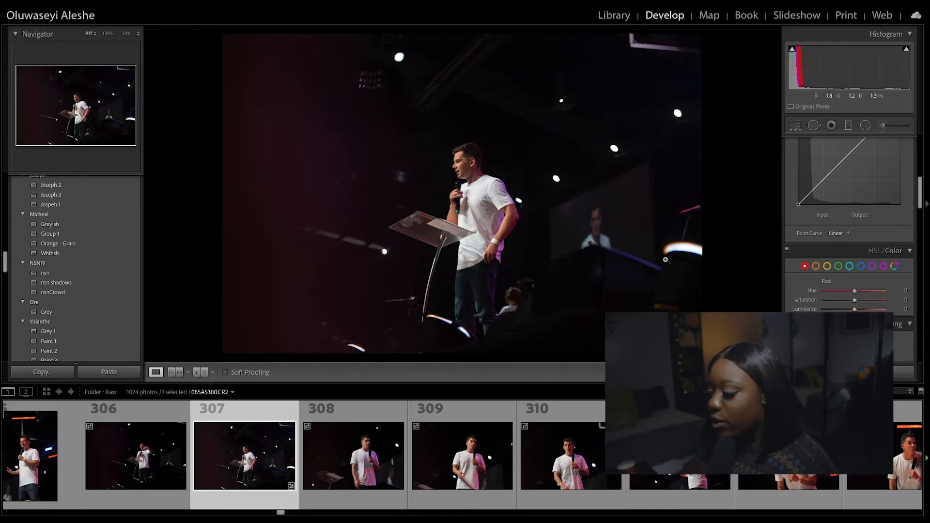
- Adjust the basic settings of photo 307: Shadows +45, Clarity -25, Temp 4,703 and Highlights +12
{"action": "left_click_drag", "start_coordinate": [920, 204], "coordinate": [921, 155]}
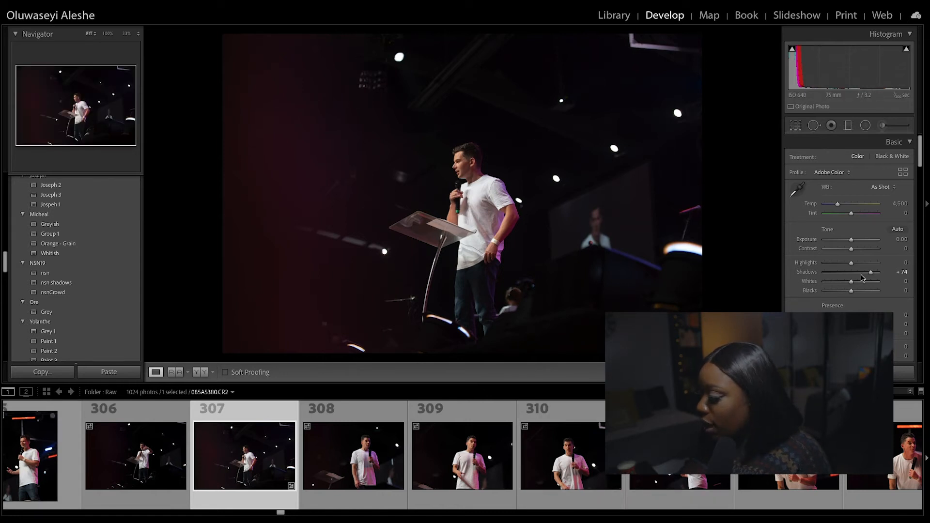
{"action": "mouse_move", "coordinate": [871, 276]}
{"action": "left_mouse_down"}
{"action": "mouse_move", "coordinate": [850, 276]}
{"action": "mouse_move", "coordinate": [863, 276]}
{"action": "left_mouse_up"}
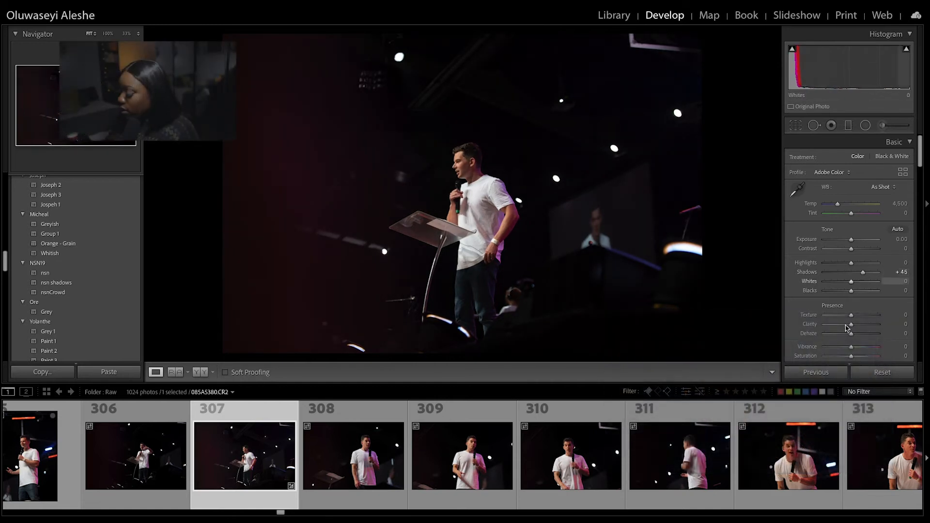
{"action": "mouse_move", "coordinate": [851, 324]}
{"action": "left_mouse_down"}
{"action": "mouse_move", "coordinate": [833, 326]}
{"action": "mouse_move", "coordinate": [844, 328]}
{"action": "left_mouse_up"}
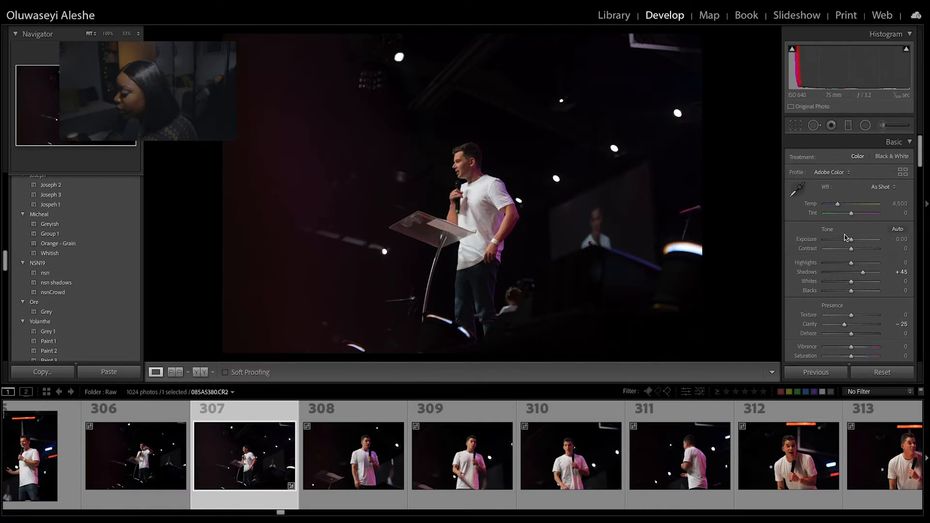
{"action": "left_click_drag", "start_coordinate": [838, 204], "coordinate": [838, 208]}
{"action": "mouse_move", "coordinate": [852, 265]}
{"action": "left_mouse_down"}
{"action": "mouse_move", "coordinate": [870, 266]}
{"action": "mouse_move", "coordinate": [854, 266]}
{"action": "left_mouse_up"}
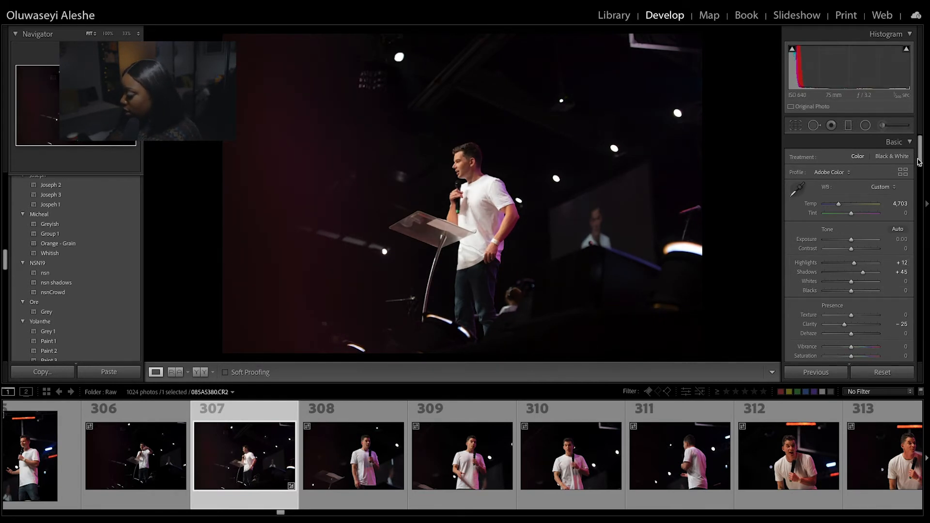
- Fade the blacks with the tone curve by anchoring a point in the shadows and lifting the black point to input 10, output 30
{"action": "scroll", "coordinate": [922, 184], "scroll_direction": "down", "scroll_amount": 3}
{"action": "left_click_drag", "start_coordinate": [921, 180], "coordinate": [923, 184]}
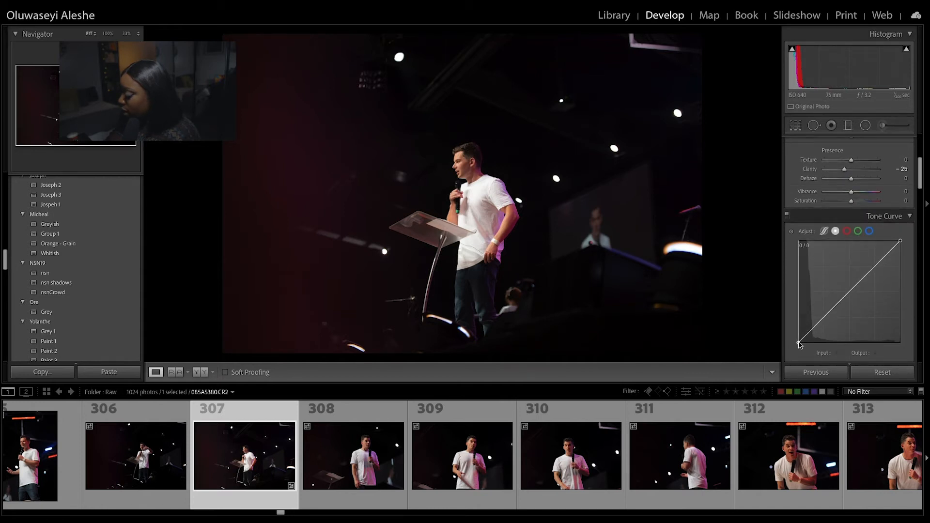
{"action": "left_click_drag", "start_coordinate": [798, 342], "coordinate": [800, 338]}
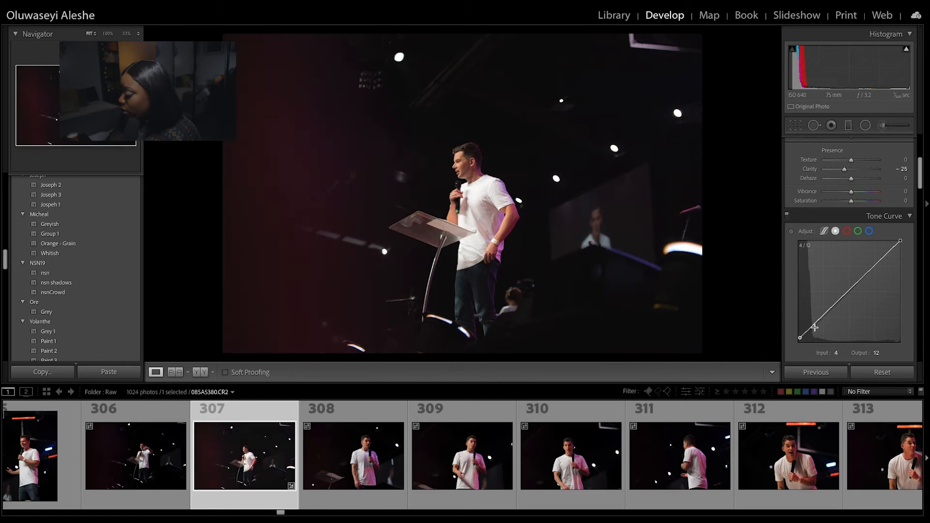
{"action": "left_click", "coordinate": [816, 322]}
{"action": "left_click_drag", "start_coordinate": [801, 338], "coordinate": [802, 330]}
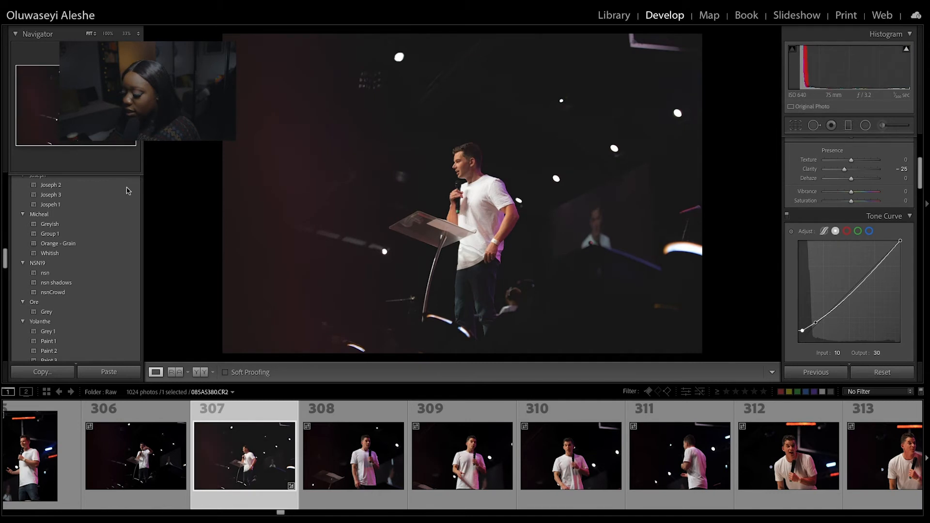
- Compare the edit side by side in the before and after view and set Clarity to -16
{"action": "left_click", "coordinate": [176, 372]}
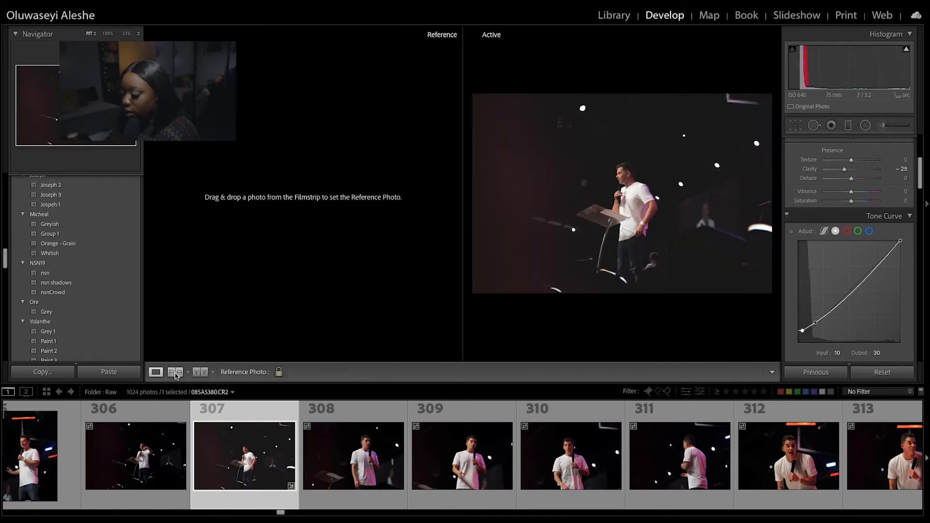
{"action": "left_click", "coordinate": [196, 372]}
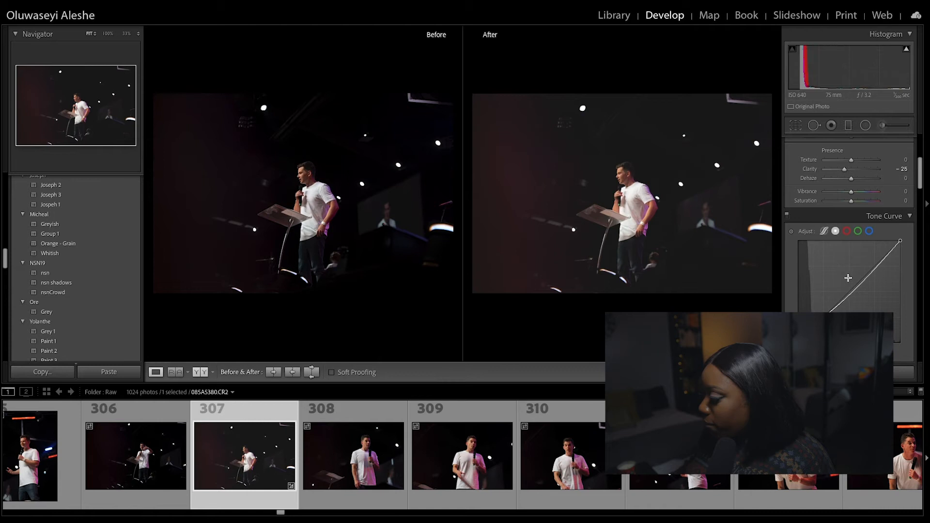
{"action": "left_click_drag", "start_coordinate": [845, 170], "coordinate": [848, 173]}
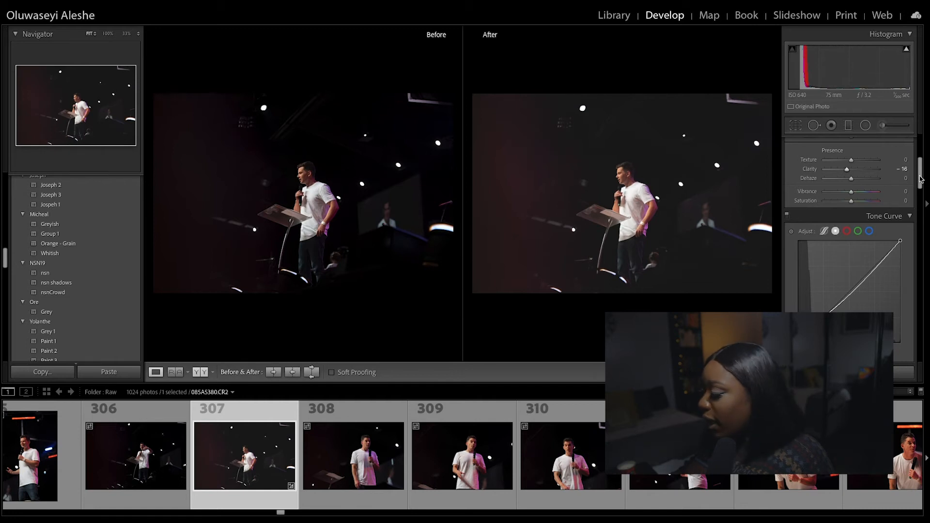
{"action": "left_click_drag", "start_coordinate": [920, 173], "coordinate": [924, 150]}
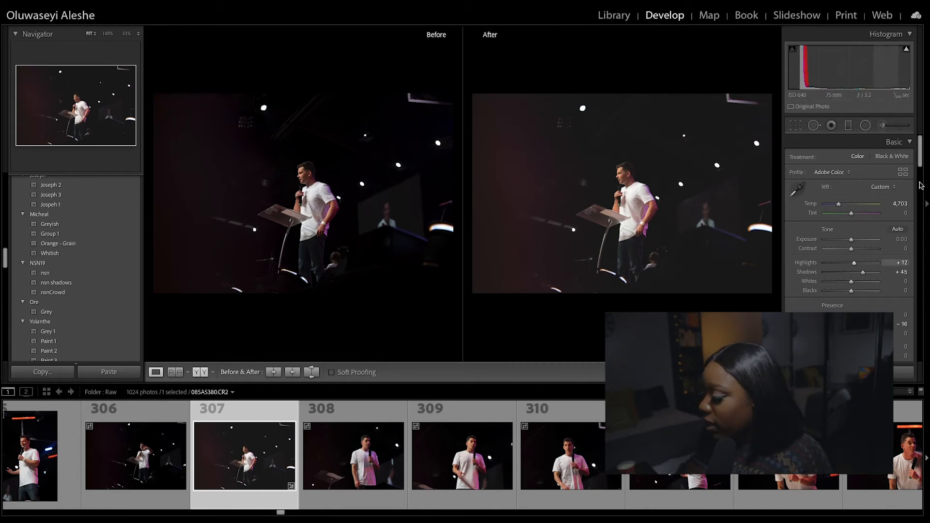
{"action": "scroll", "coordinate": [924, 180], "scroll_direction": "down", "scroll_amount": 3}
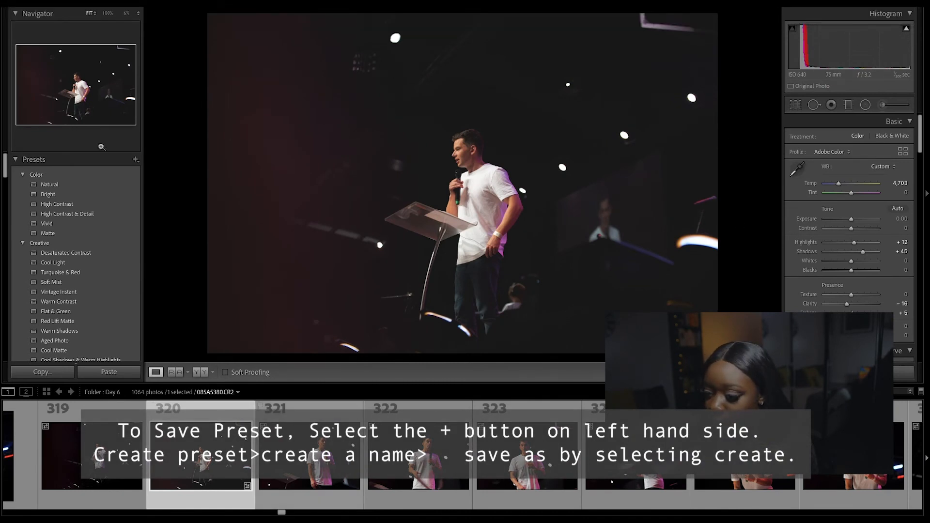
- Save the current edit as a develop preset named Preset Example 1 in the User Presets group, keeping the checked settings
{"action": "left_click", "coordinate": [136, 162]}
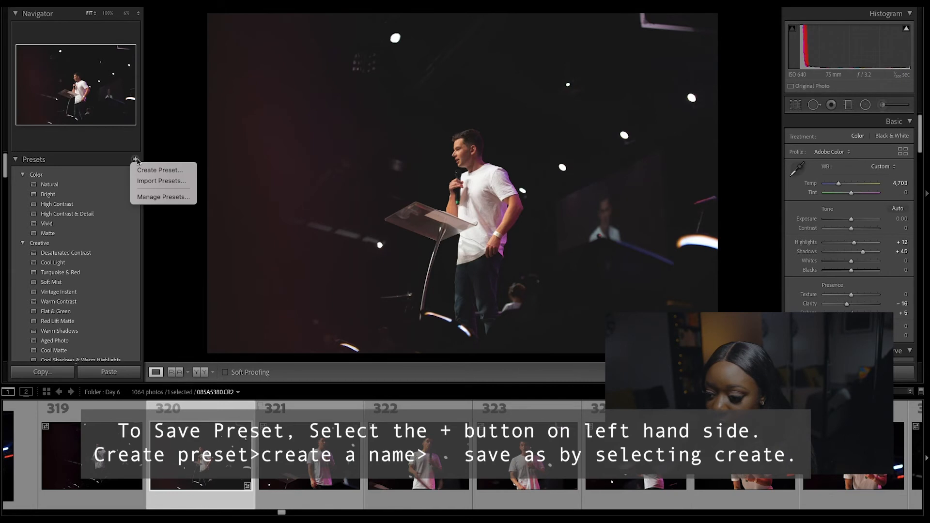
{"action": "left_click", "coordinate": [171, 173]}
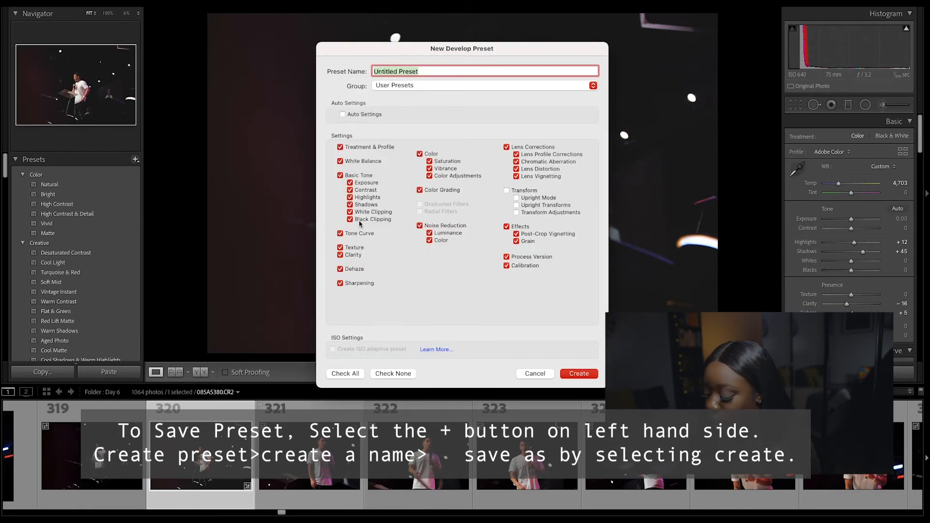
{"action": "key", "text": "BackSpace"}
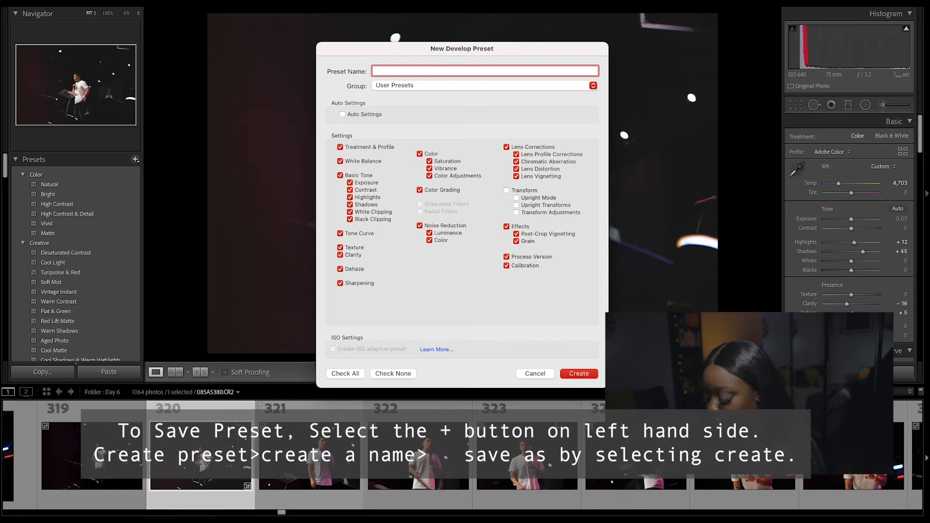
{"action": "type", "text": "Prese"}
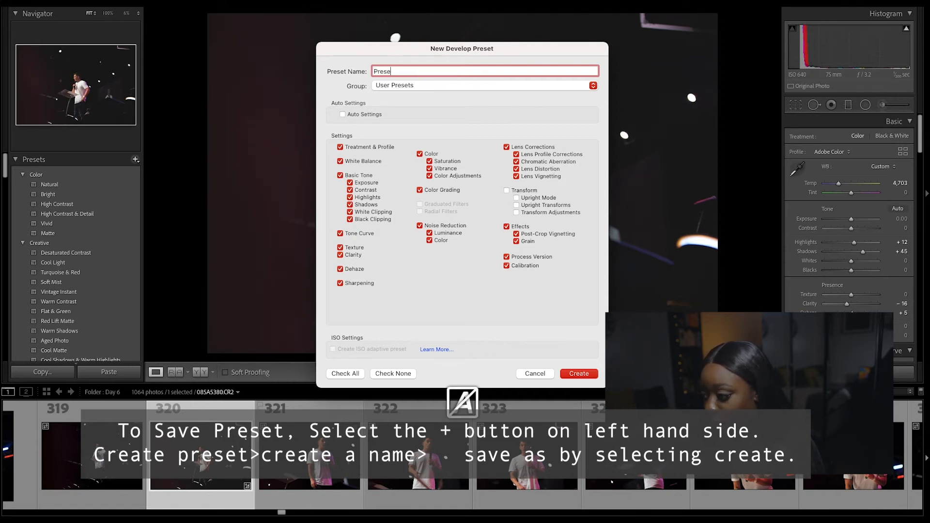
{"action": "type", "text": "t Exa"}
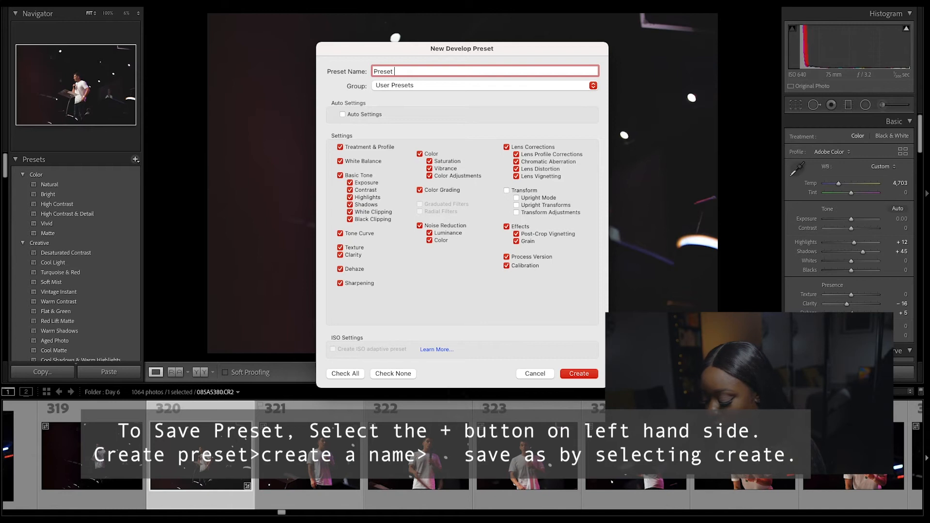
{"action": "type", "text": "mple"}
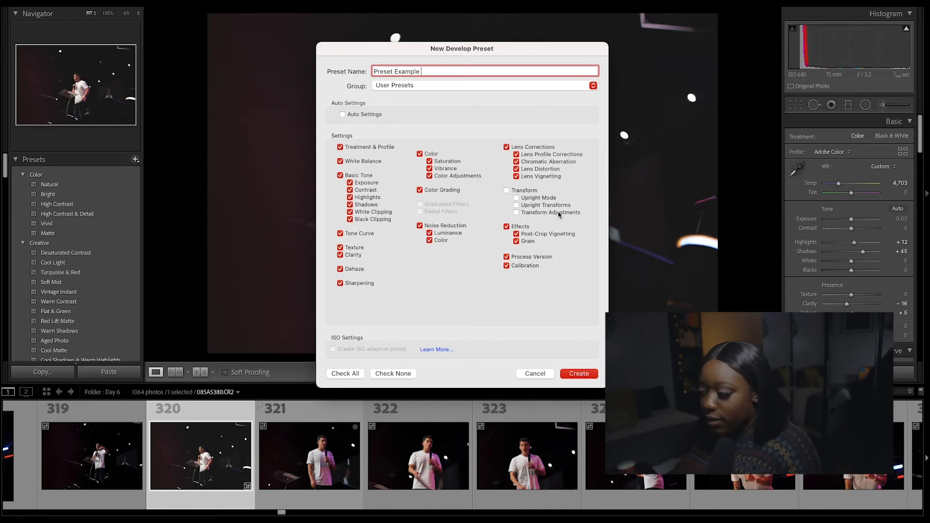
{"action": "left_click", "coordinate": [583, 375]}
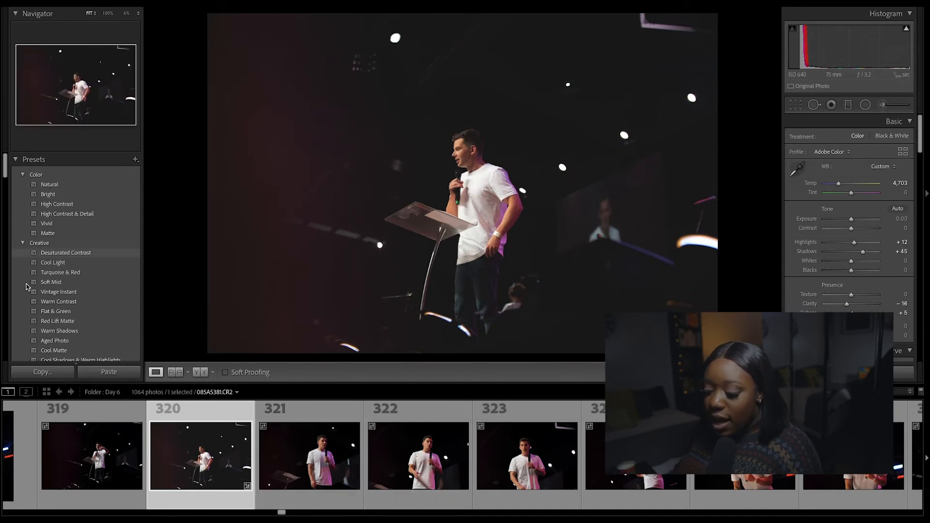
- Apply the Preset Example 1 user preset to photo 321
{"action": "scroll", "coordinate": [26, 286], "scroll_direction": "down", "scroll_amount": 10}
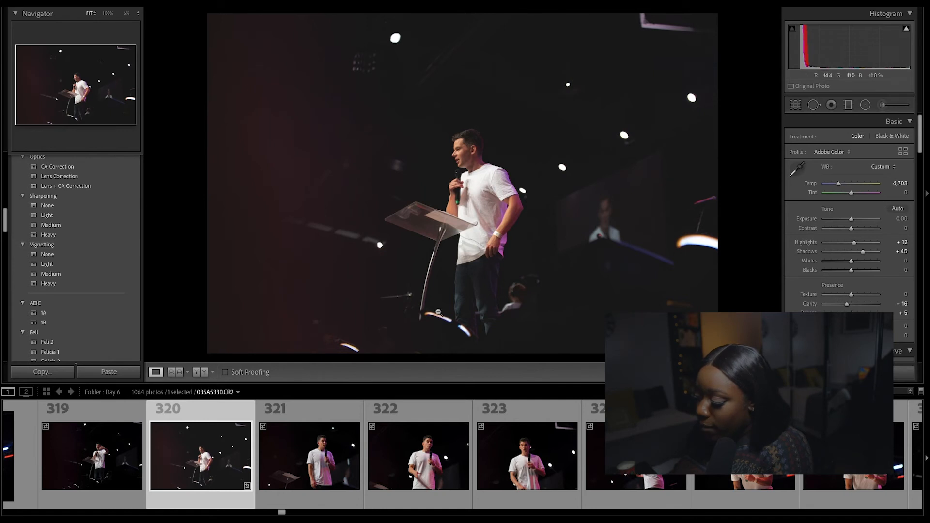
{"action": "scroll", "coordinate": [13, 297], "scroll_direction": "down", "scroll_amount": 10}
{"action": "scroll", "coordinate": [14, 296], "scroll_direction": "down", "scroll_amount": 10}
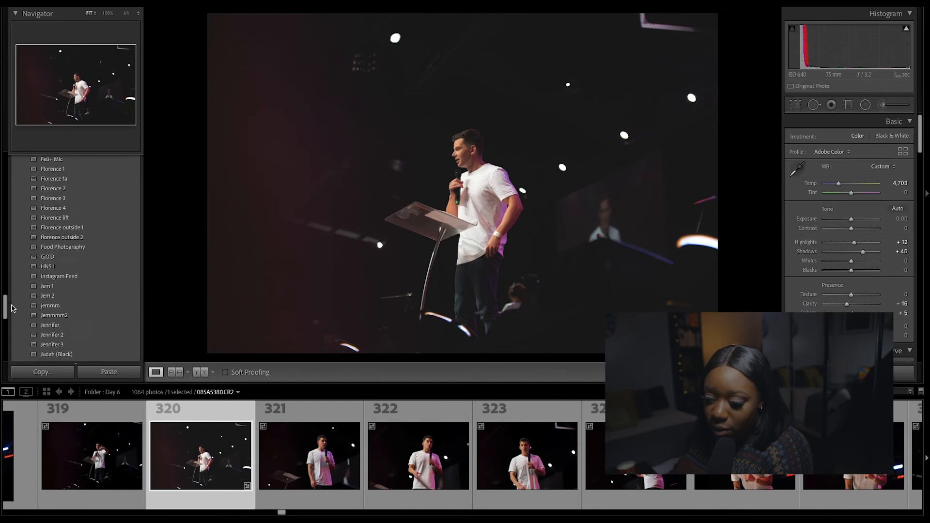
{"action": "mouse_move", "coordinate": [11, 285]}
{"action": "left_mouse_down"}
{"action": "mouse_move", "coordinate": [13, 270]}
{"action": "mouse_move", "coordinate": [17, 290]}
{"action": "left_mouse_up"}
{"action": "scroll", "coordinate": [16, 292], "scroll_direction": "up", "scroll_amount": 5}
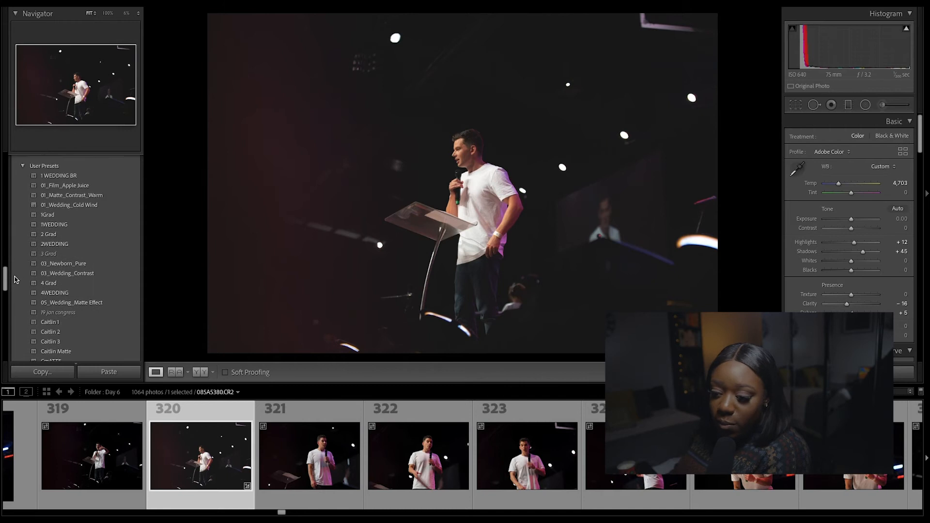
{"action": "scroll", "coordinate": [16, 281], "scroll_direction": "down", "scroll_amount": 10}
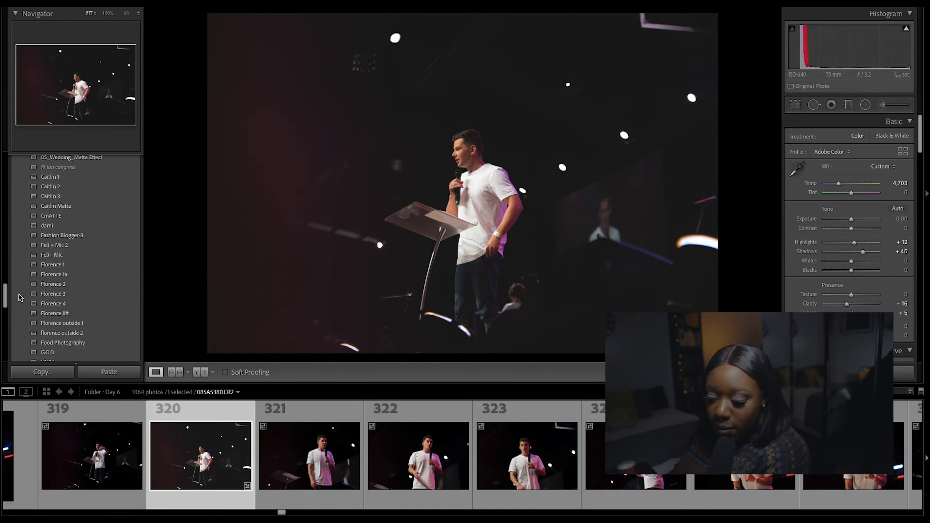
{"action": "scroll", "coordinate": [25, 315], "scroll_direction": "down", "scroll_amount": 5}
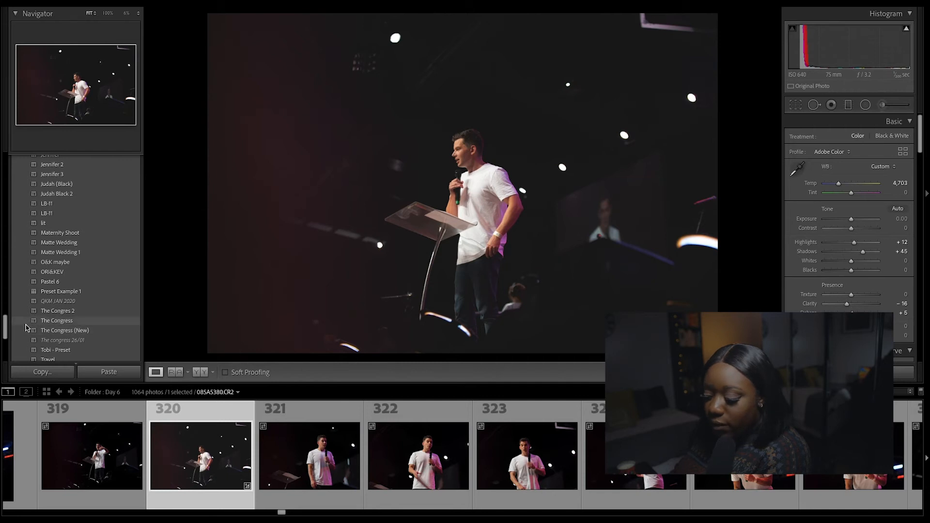
{"action": "left_click", "coordinate": [311, 457]}
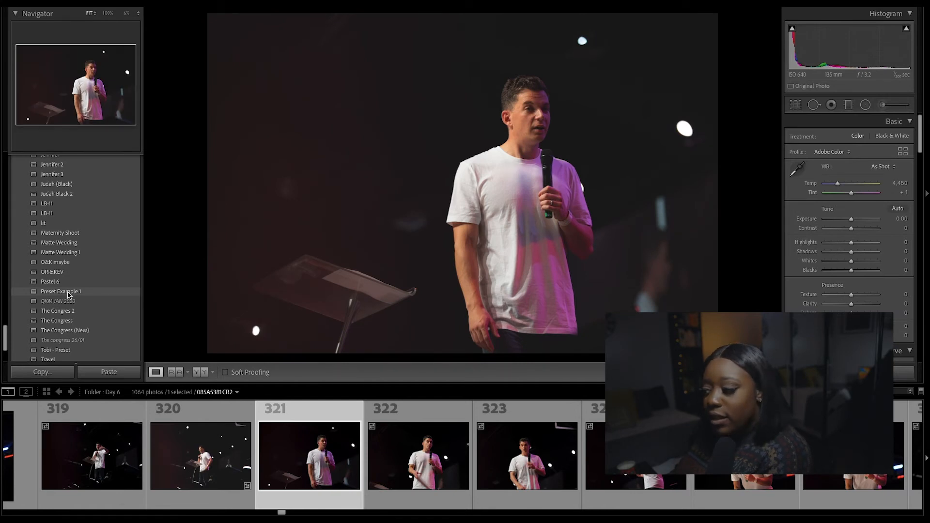
{"action": "left_click", "coordinate": [69, 293]}
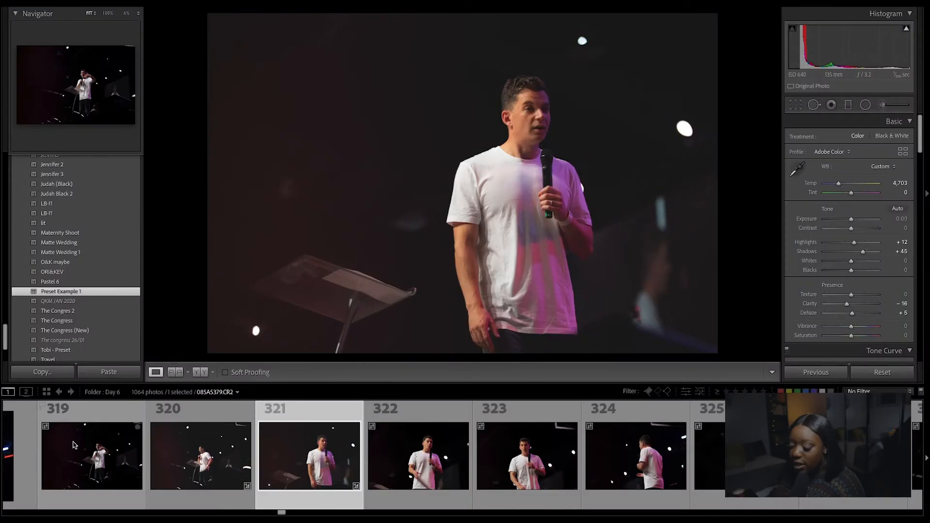
{"action": "left_click", "coordinate": [89, 441]}
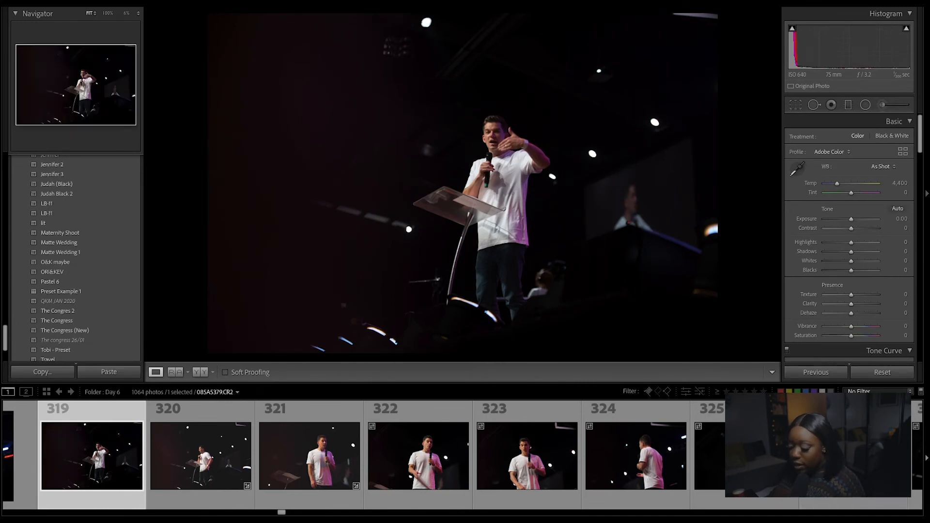
{"action": "left_click", "coordinate": [428, 448], "text": "super"}
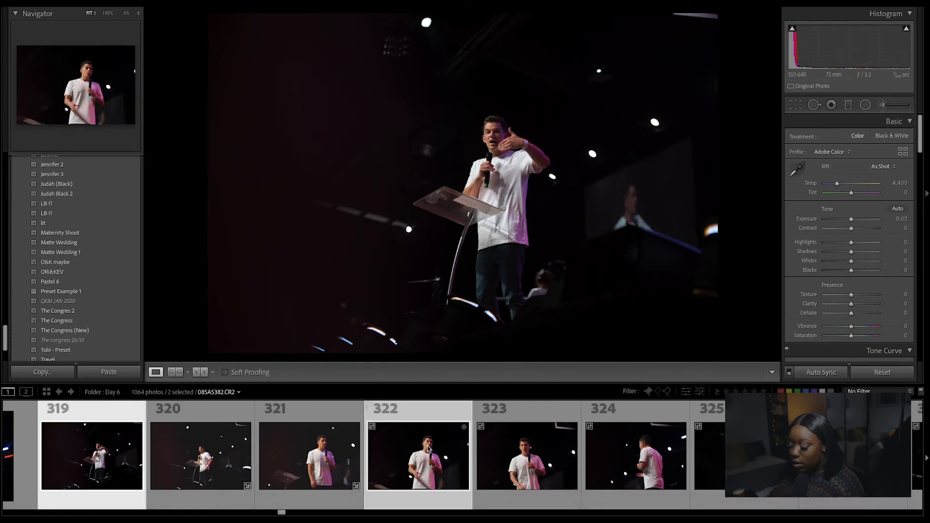
{"action": "left_click", "coordinate": [538, 447], "text": "super"}
{"action": "left_click", "coordinate": [632, 443], "text": "super"}
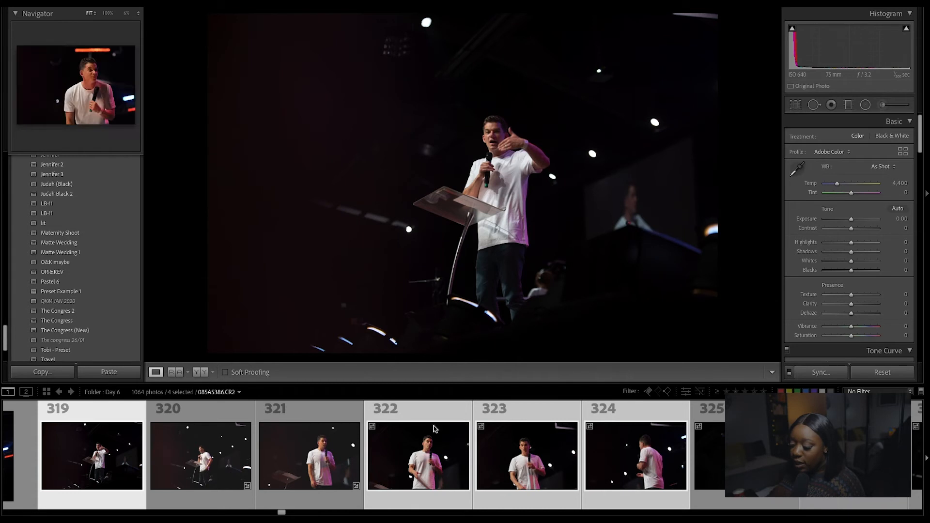
{"action": "left_click", "coordinate": [495, 182]}
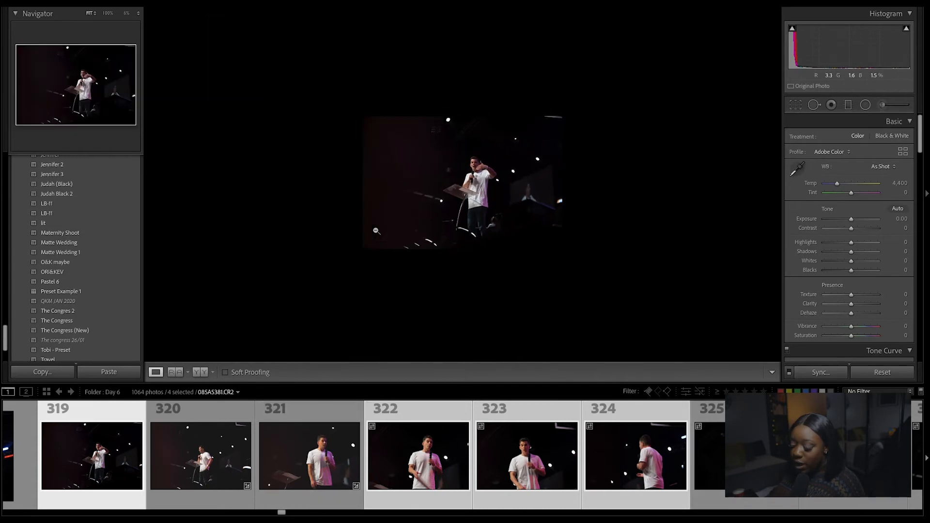
{"action": "left_click", "coordinate": [495, 182]}
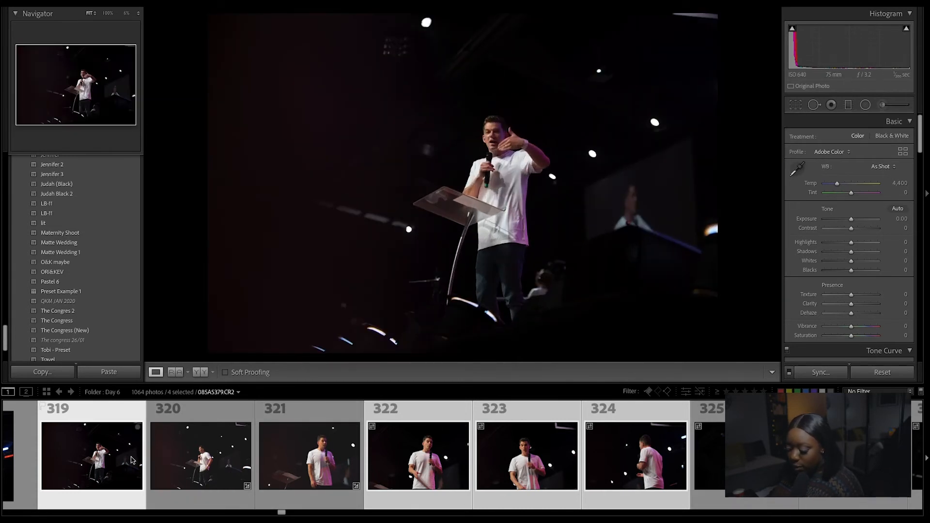
{"action": "left_click", "coordinate": [445, 445]}
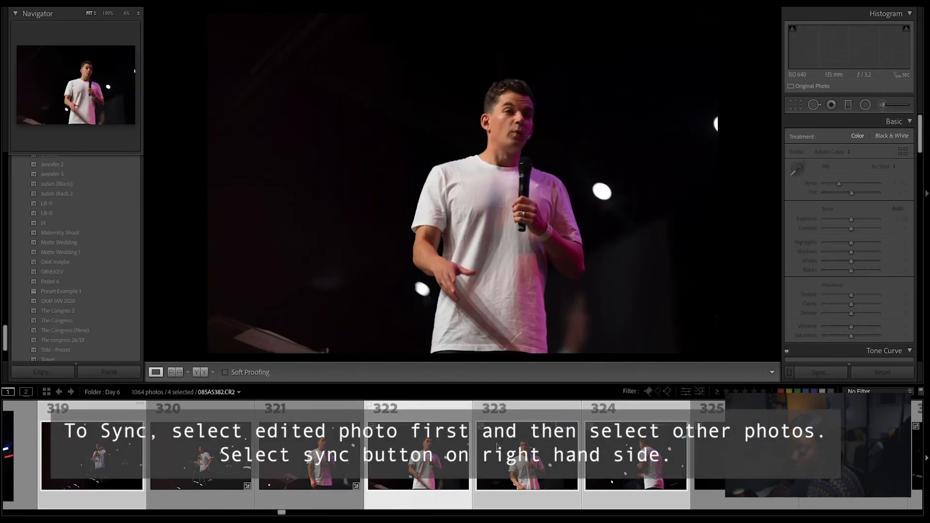
{"action": "left_click", "coordinate": [497, 446]}
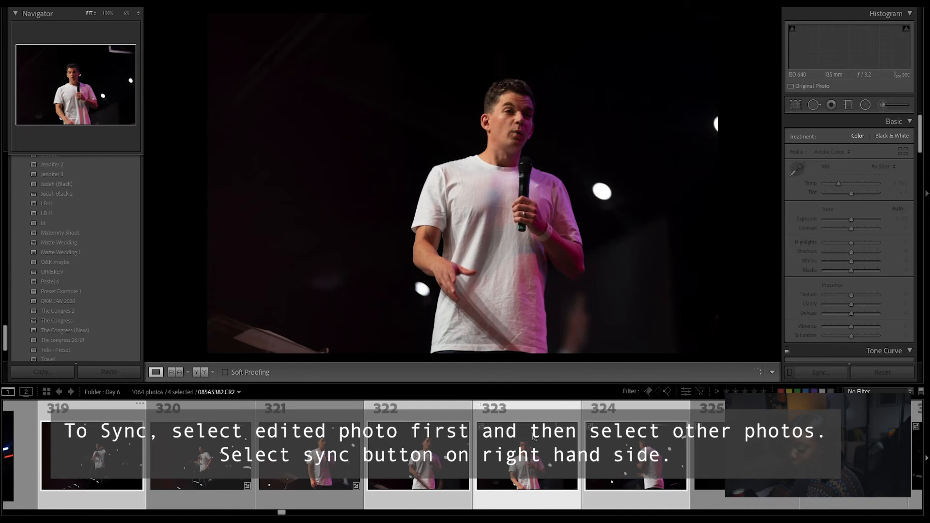
{"action": "key", "text": "ctrl+d"}
{"action": "left_click", "coordinate": [119, 481]}
{"action": "scroll", "coordinate": [232, 459], "scroll_direction": "down", "scroll_amount": 1}
{"action": "left_click", "coordinate": [231, 459]}
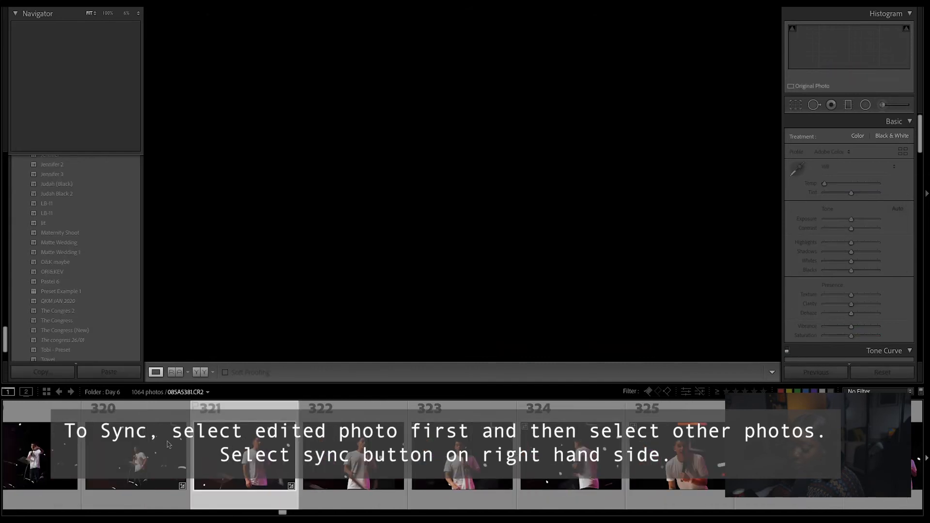
- Synchronize the develop settings of edited photo 320 to photos 316, 317 and 318, keeping the checked settings
{"action": "left_click", "coordinate": [168, 445]}
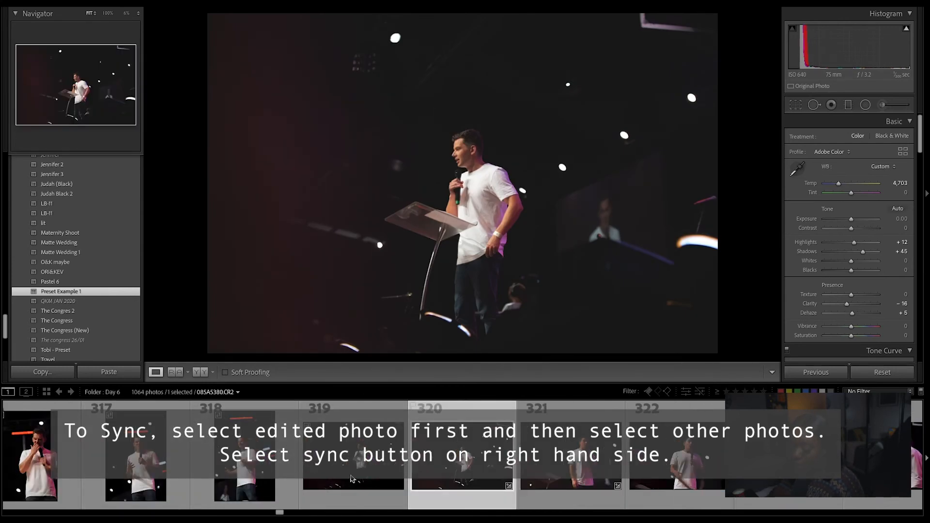
{"action": "left_click", "coordinate": [245, 465], "text": "ctrl"}
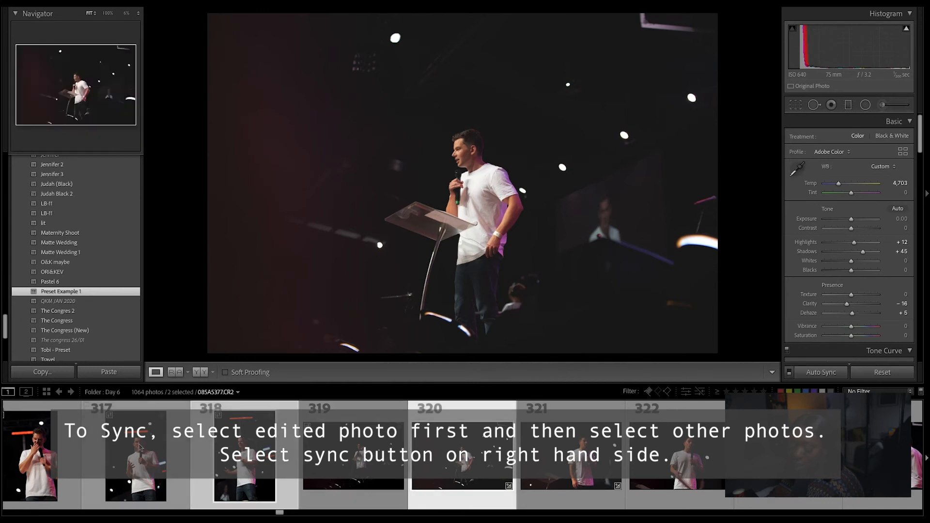
{"action": "left_click", "coordinate": [136, 465], "text": "ctrl"}
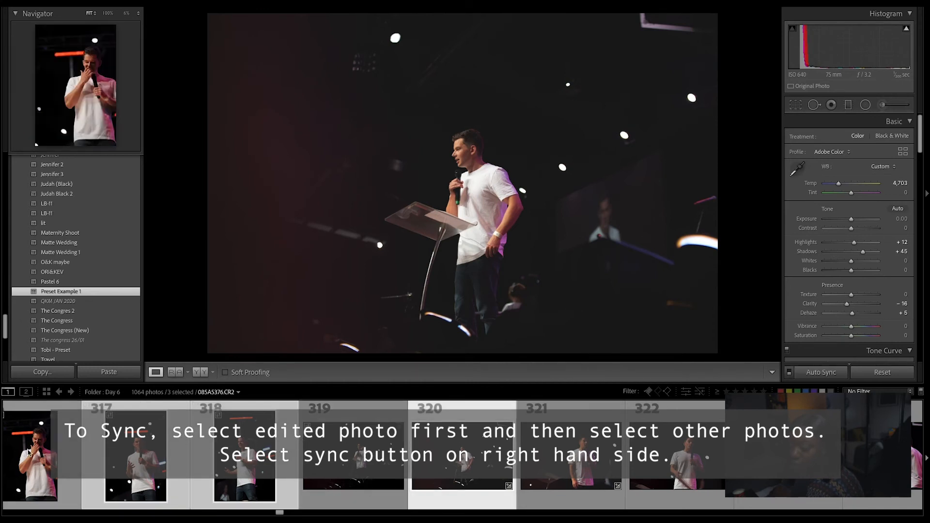
{"action": "left_click", "coordinate": [34, 455], "text": "ctrl"}
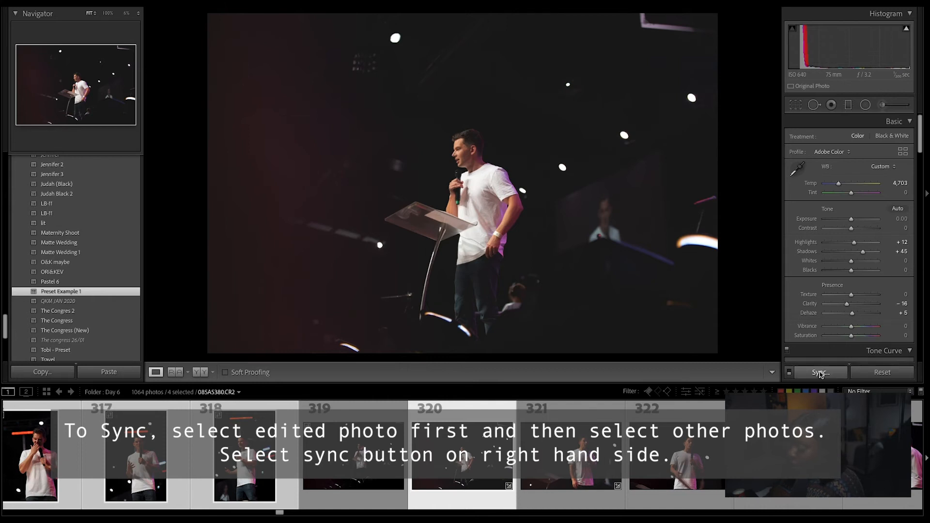
{"action": "left_click", "coordinate": [820, 374]}
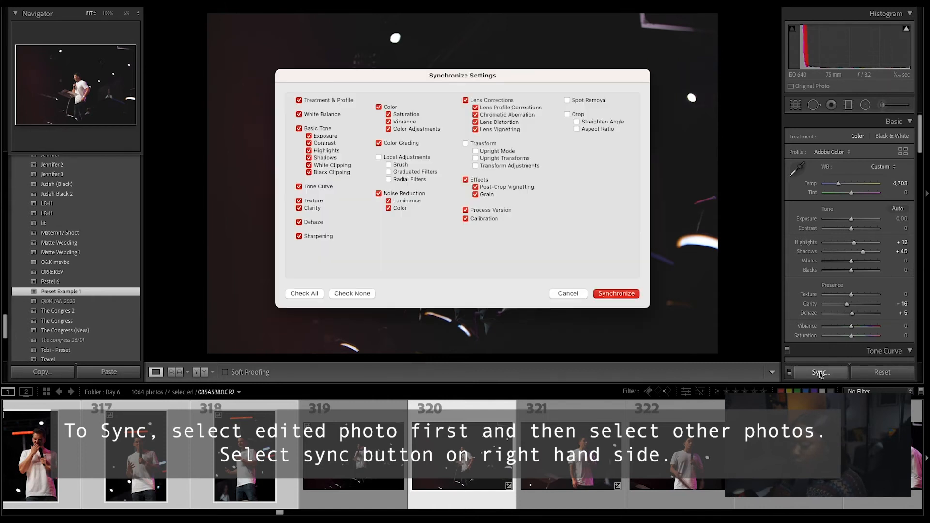
{"action": "left_click", "coordinate": [606, 294]}
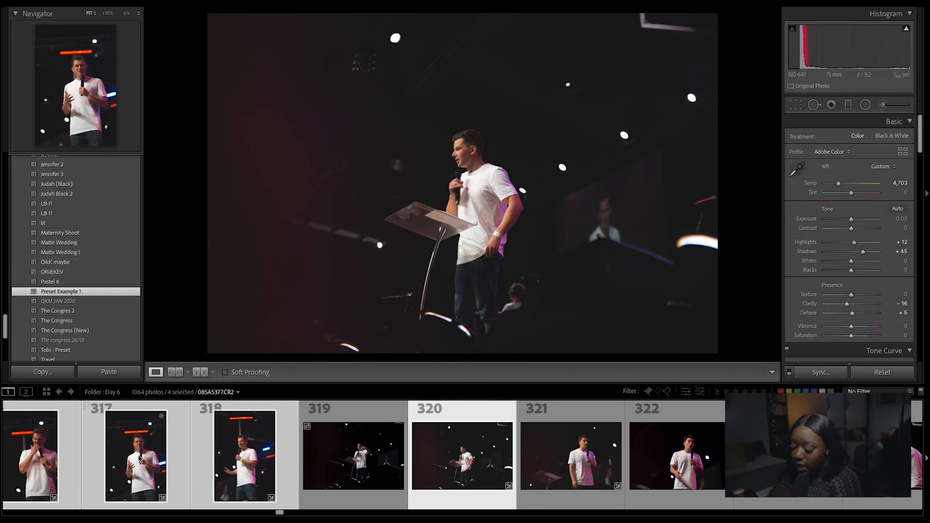
- Review the synced photos 316 to 318 one by one and check the edit in a comparison view
{"action": "left_click", "coordinate": [233, 449]}
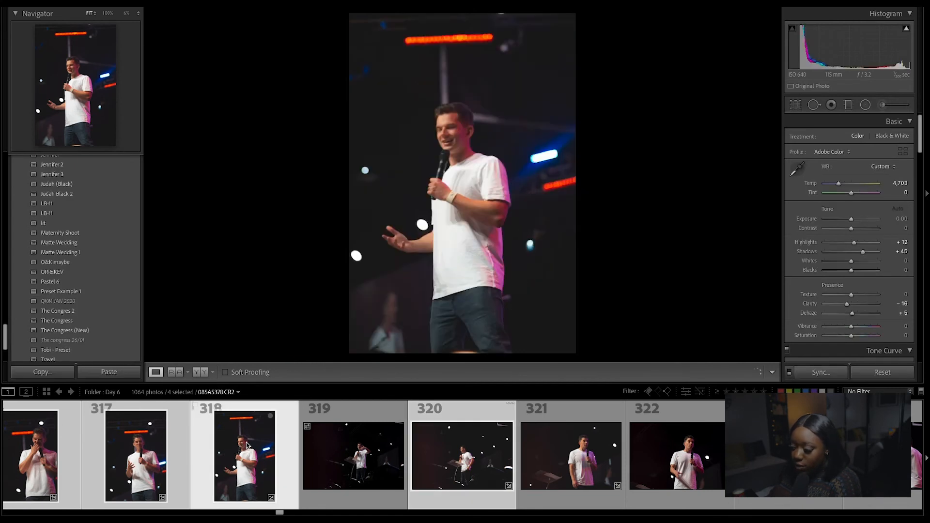
{"action": "key", "text": "Left"}
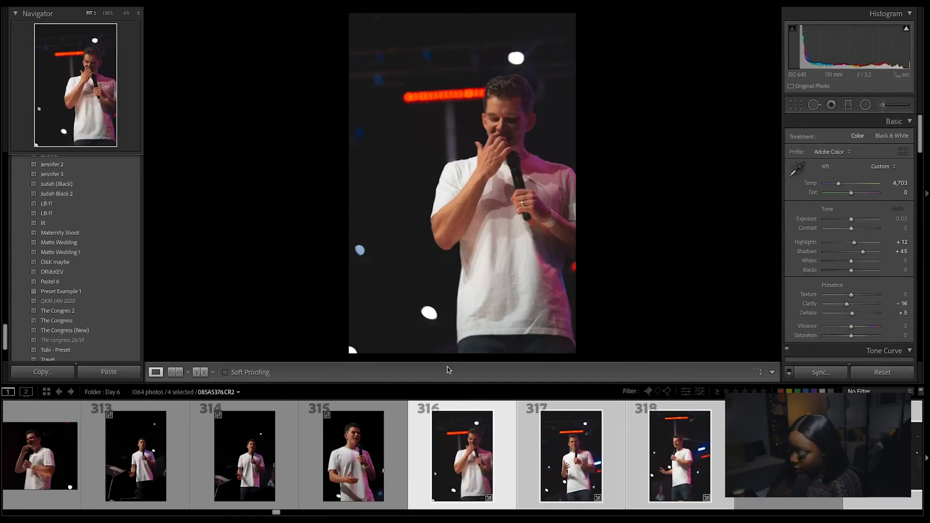
{"action": "key", "text": "Right"}
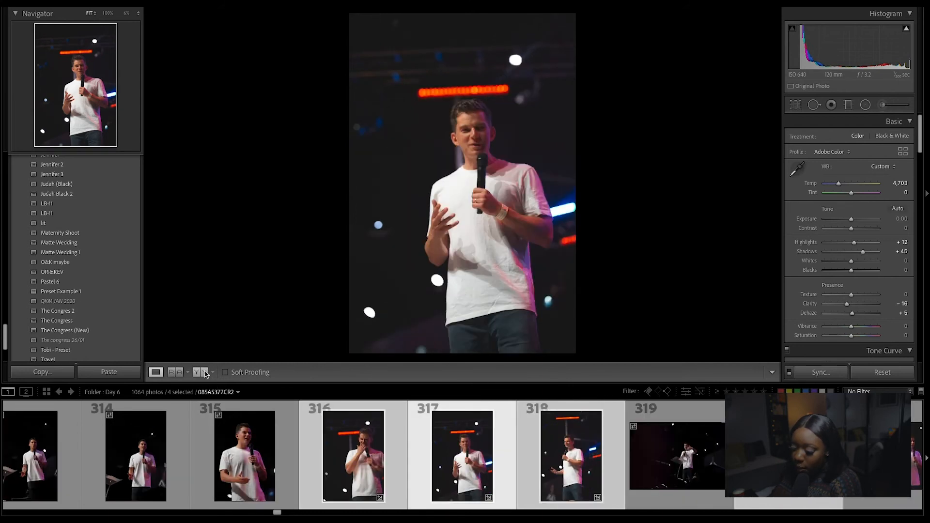
{"action": "left_click", "coordinate": [204, 373]}
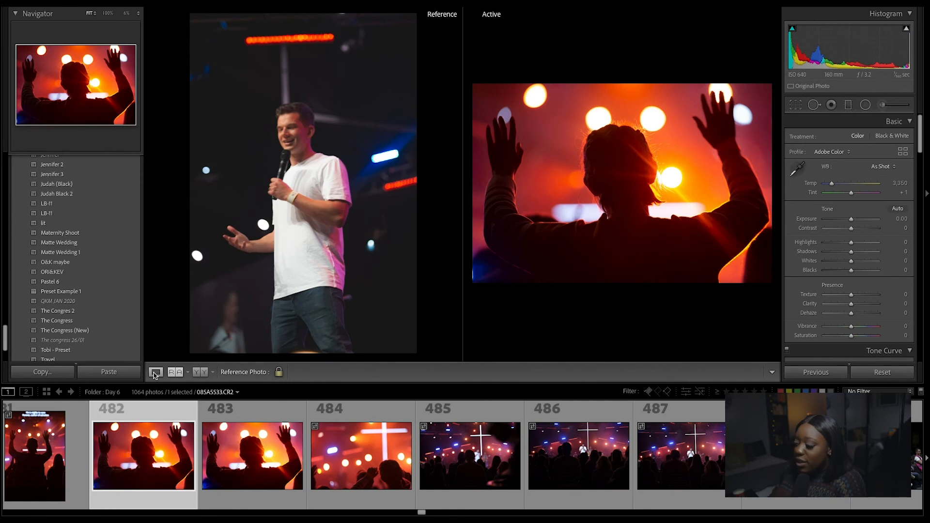
- Show crowd photo 482 on its own and apply the nsn preset from the NSN19 group to it
{"action": "left_click", "coordinate": [156, 373]}
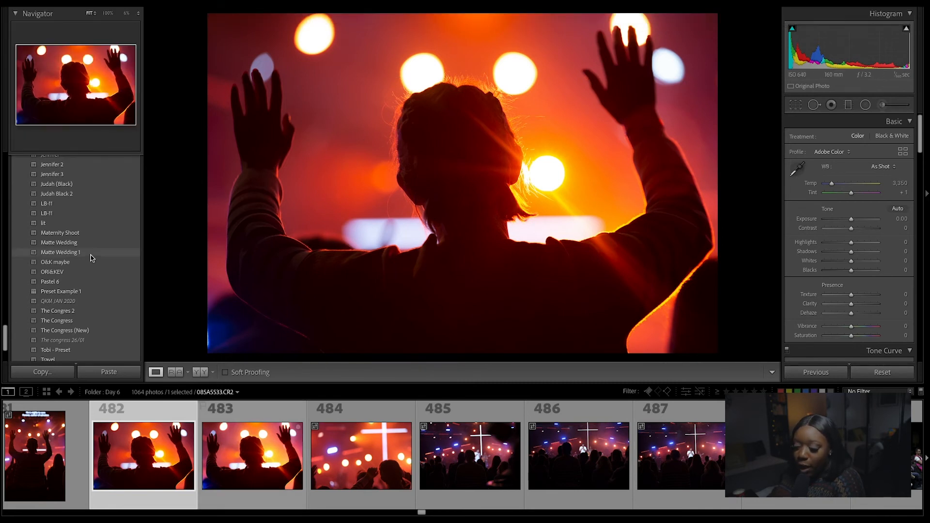
{"action": "left_click_drag", "start_coordinate": [4, 334], "coordinate": [12, 254]}
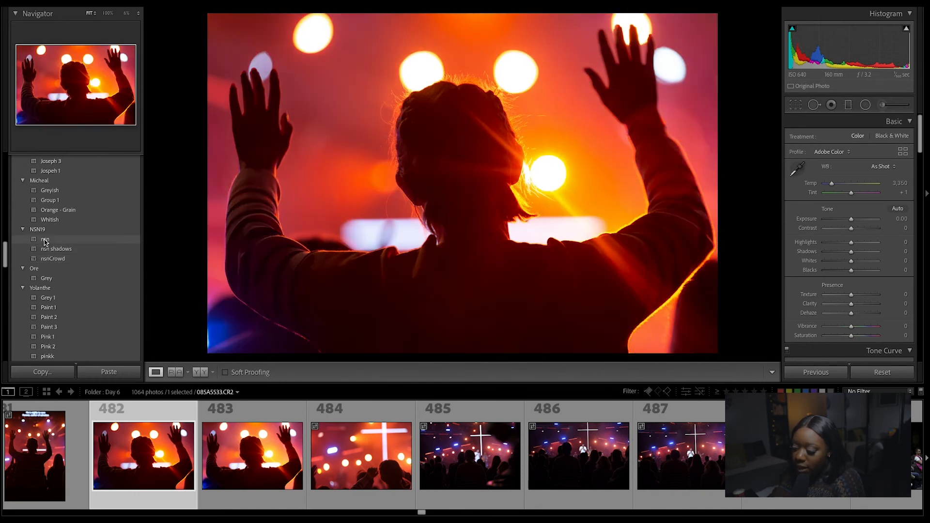
{"action": "left_click", "coordinate": [45, 241]}
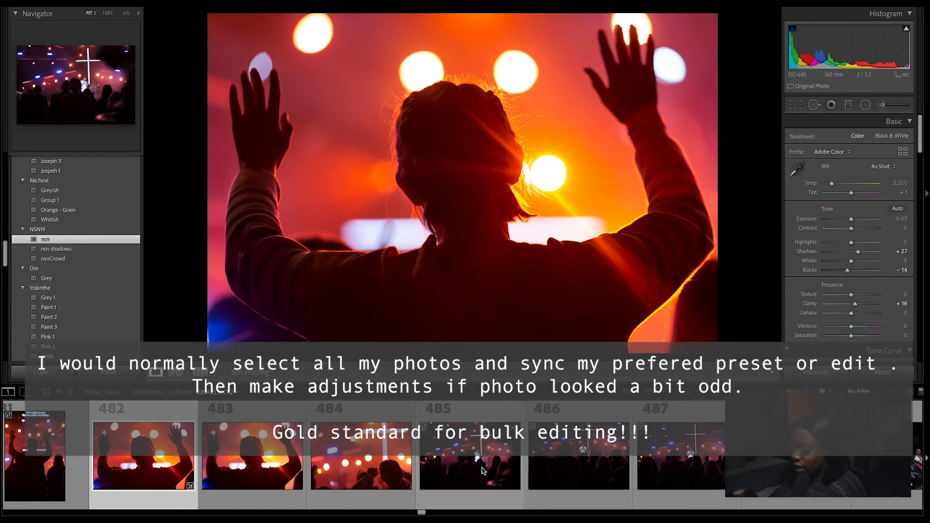
- Crop stage photo 486 freehand, trimming a strip off its bottom and left edges, and finish the crop
{"action": "left_click", "coordinate": [481, 448]}
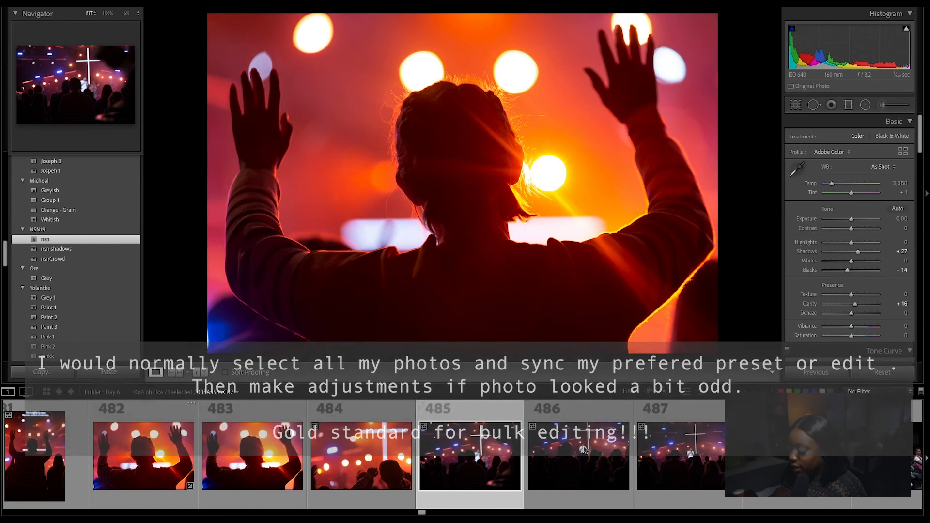
{"action": "left_click", "coordinate": [628, 442]}
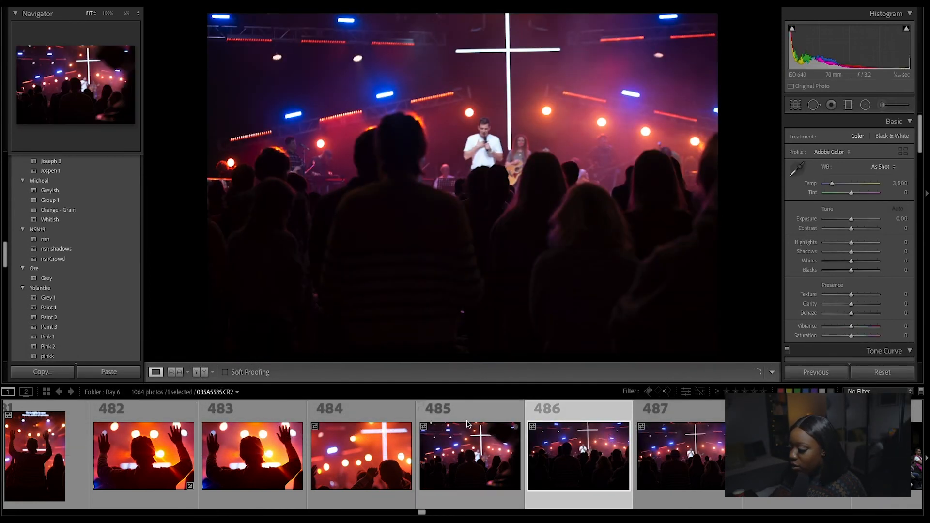
{"action": "key", "text": "r"}
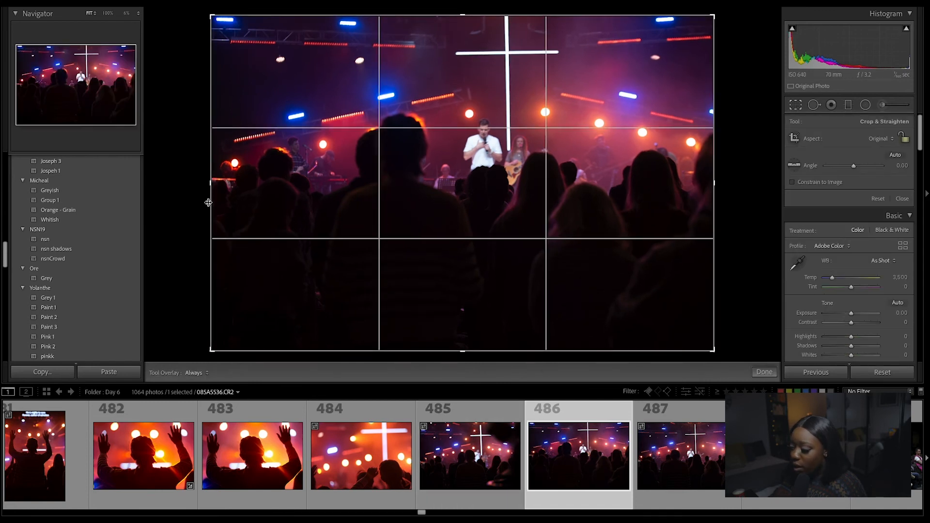
{"action": "left_click_drag", "start_coordinate": [210, 204], "coordinate": [450, 217]}
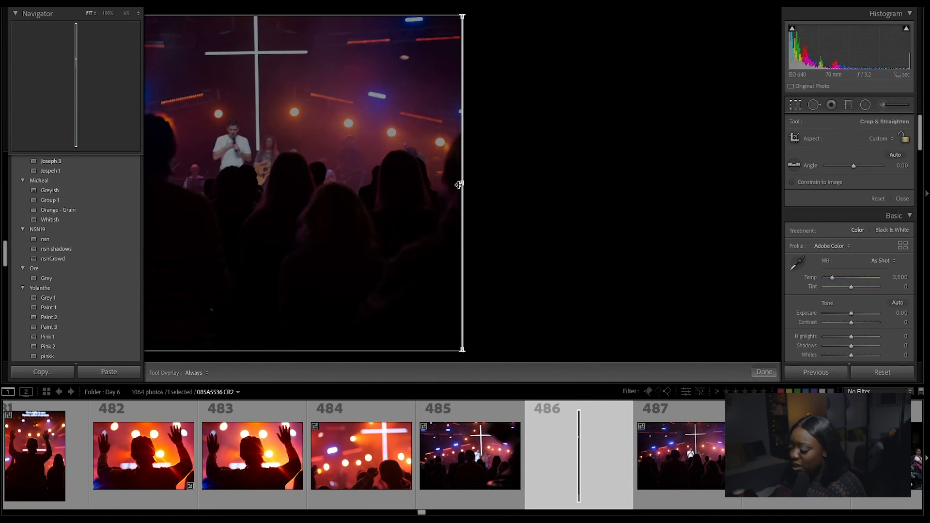
{"action": "left_click_drag", "start_coordinate": [460, 185], "coordinate": [218, 120]}
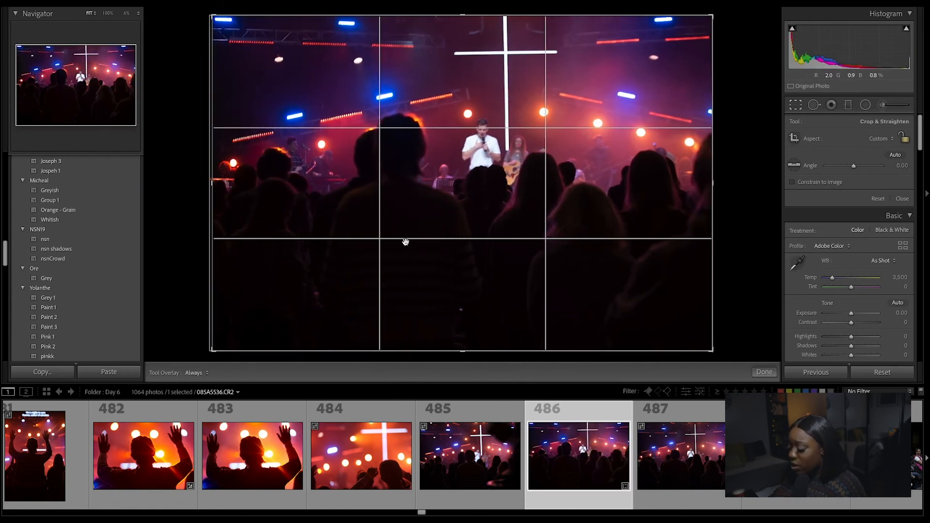
{"action": "left_click_drag", "start_coordinate": [465, 352], "coordinate": [464, 340]}
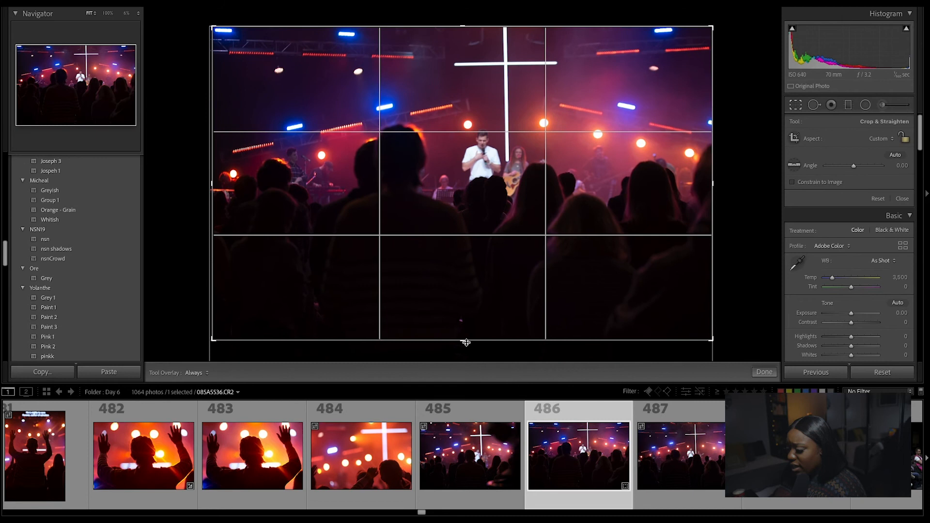
{"action": "left_click_drag", "start_coordinate": [212, 235], "coordinate": [259, 236]}
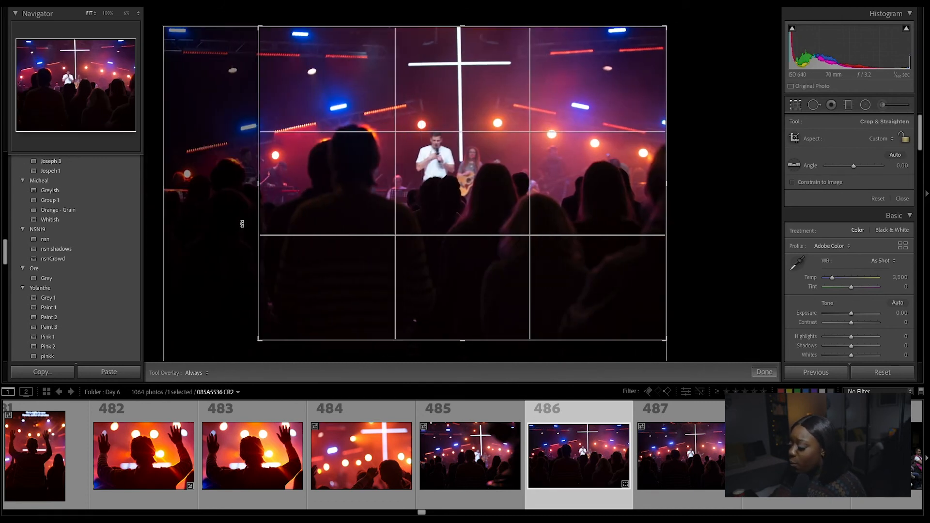
{"action": "left_click", "coordinate": [764, 372]}
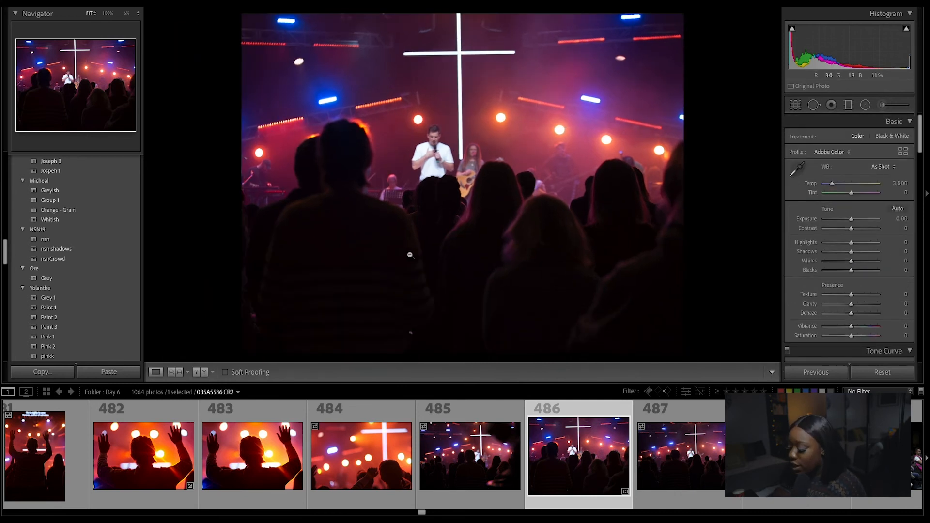
- Open blue-lit crowd photo 939 and set Highlights to +16, Shadows to +50 and Clarity to +27
{"action": "left_click_drag", "start_coordinate": [422, 512], "coordinate": [427, 513]}
{"action": "left_click_drag", "start_coordinate": [424, 512], "coordinate": [409, 512]}
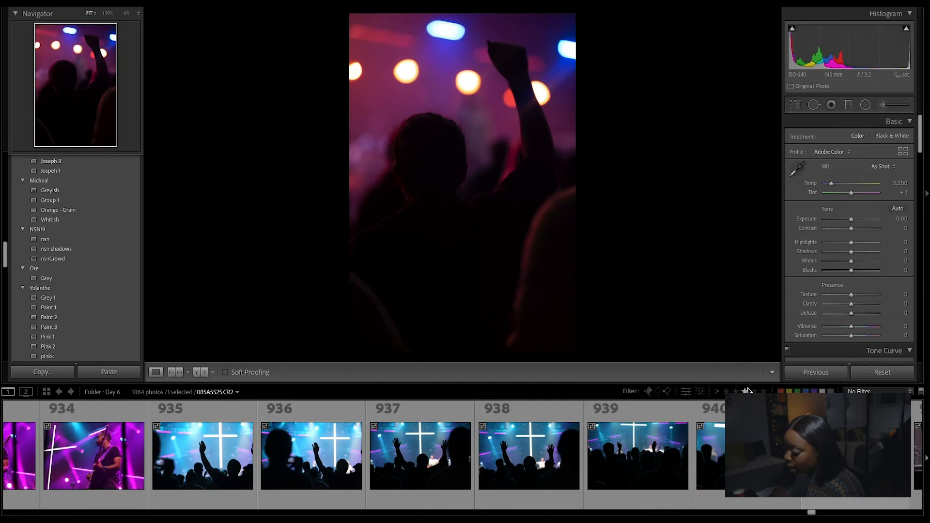
{"action": "left_click", "coordinate": [627, 449]}
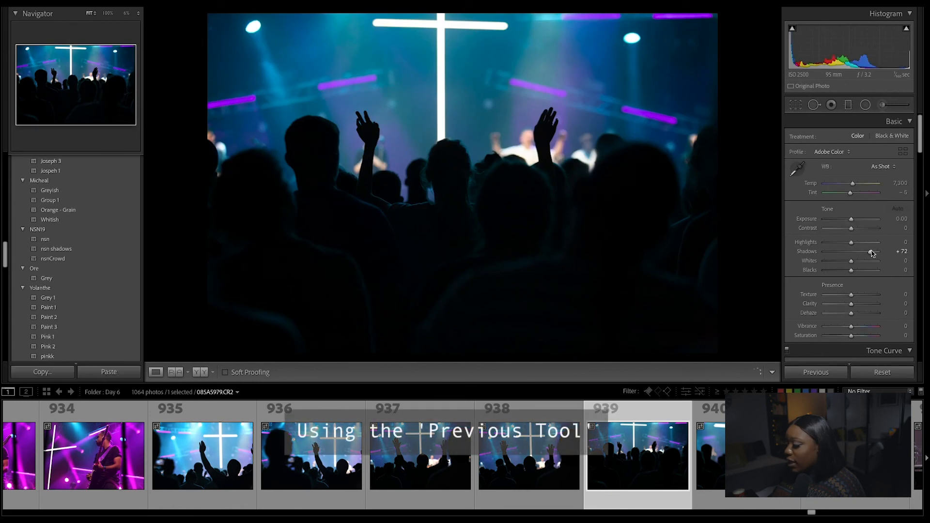
{"action": "left_click", "coordinate": [872, 254]}
{"action": "left_click_drag", "start_coordinate": [871, 253], "coordinate": [865, 254]}
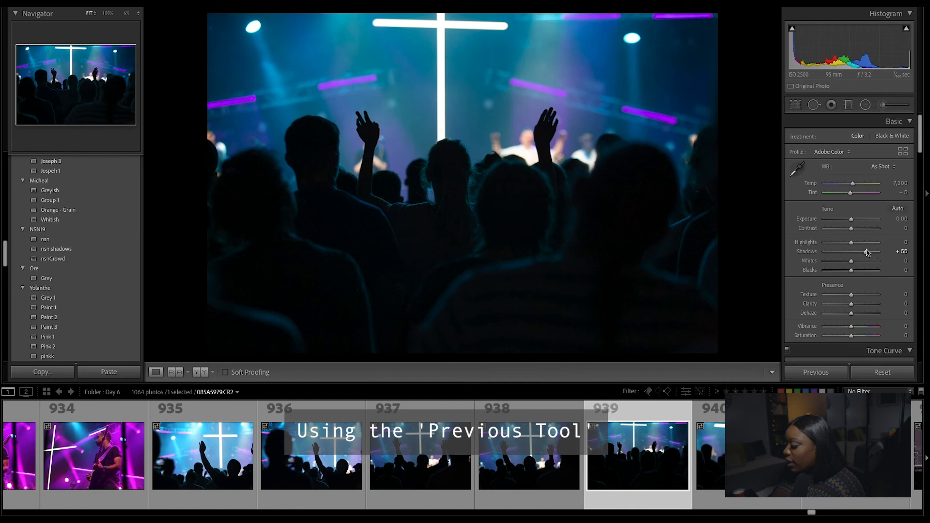
{"action": "left_click_drag", "start_coordinate": [851, 246], "coordinate": [867, 256]}
{"action": "left_click_drag", "start_coordinate": [851, 304], "coordinate": [855, 304]}
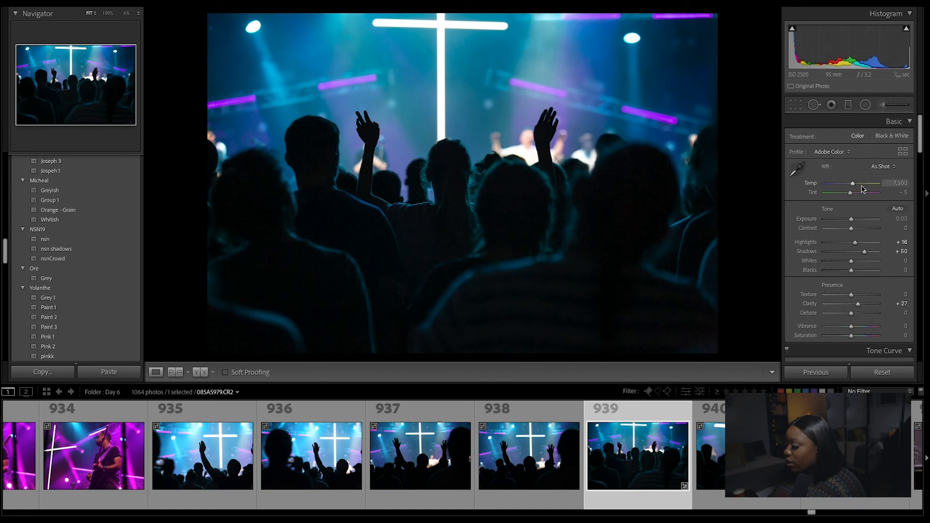
- Warm the white balance of photo 939 to Temp 24,101 and Tint +73
{"action": "left_click_drag", "start_coordinate": [863, 187], "coordinate": [865, 188]}
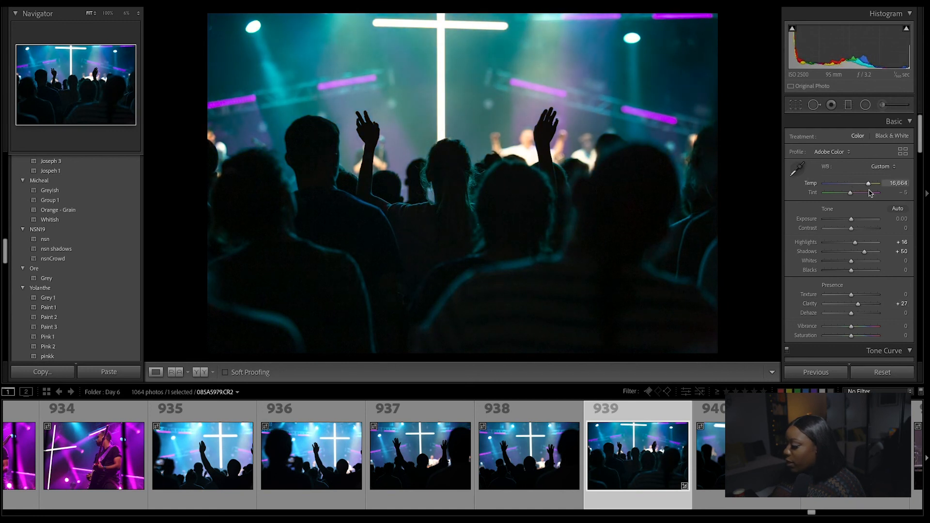
{"action": "left_click_drag", "start_coordinate": [841, 189], "coordinate": [865, 198]}
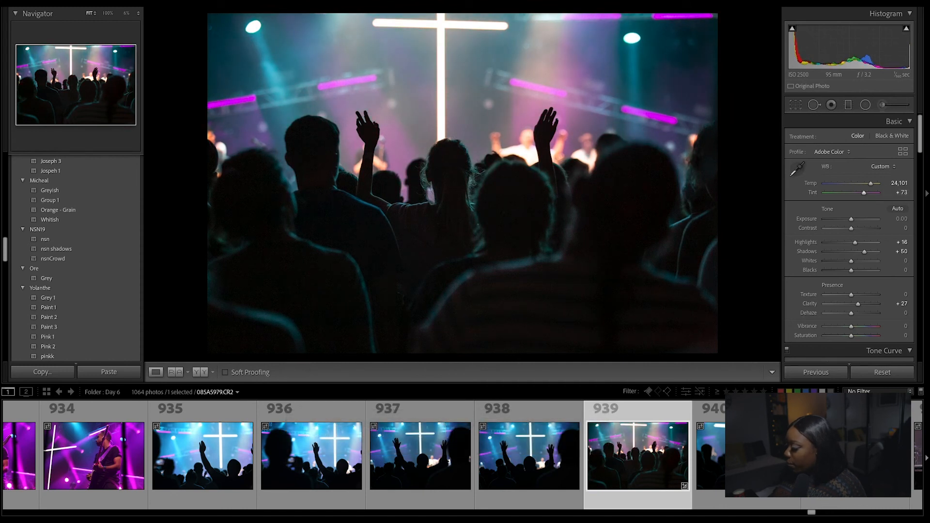
{"action": "left_click_drag", "start_coordinate": [921, 146], "coordinate": [923, 148]}
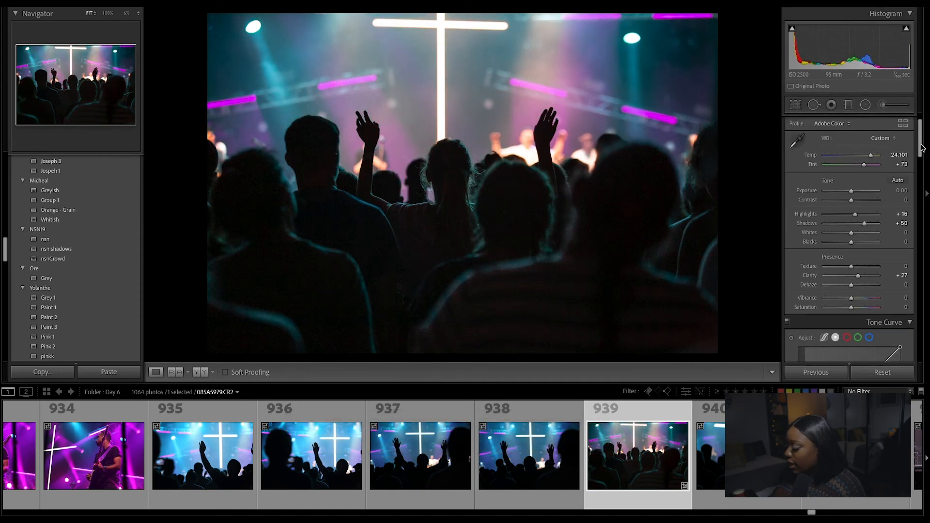
- Apply the previous photo's develop settings to photo 940, then go back to photo 939
{"action": "left_click", "coordinate": [721, 453]}
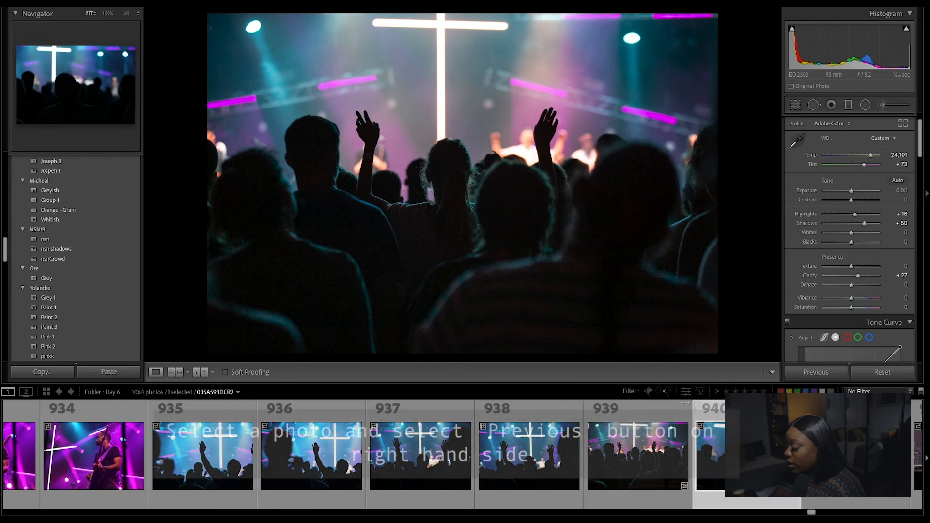
{"action": "left_click", "coordinate": [828, 372]}
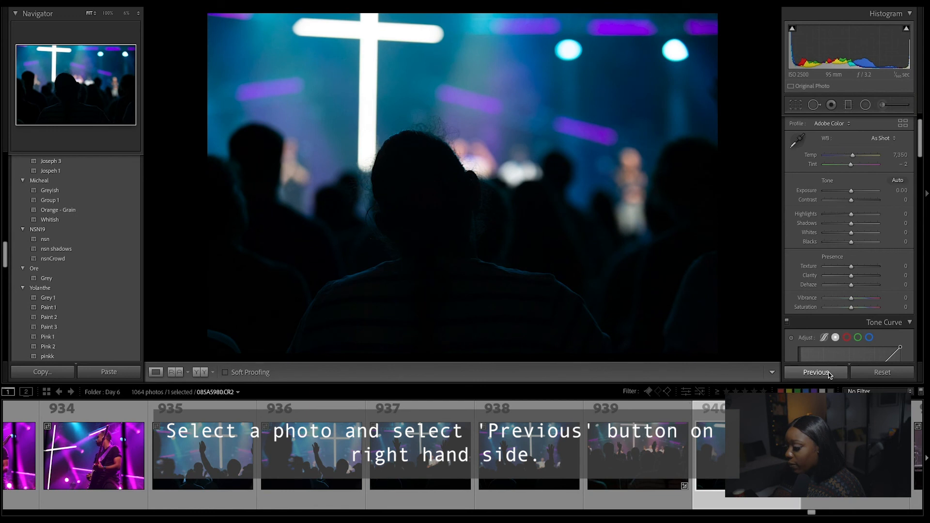
{"action": "left_click", "coordinate": [829, 373]}
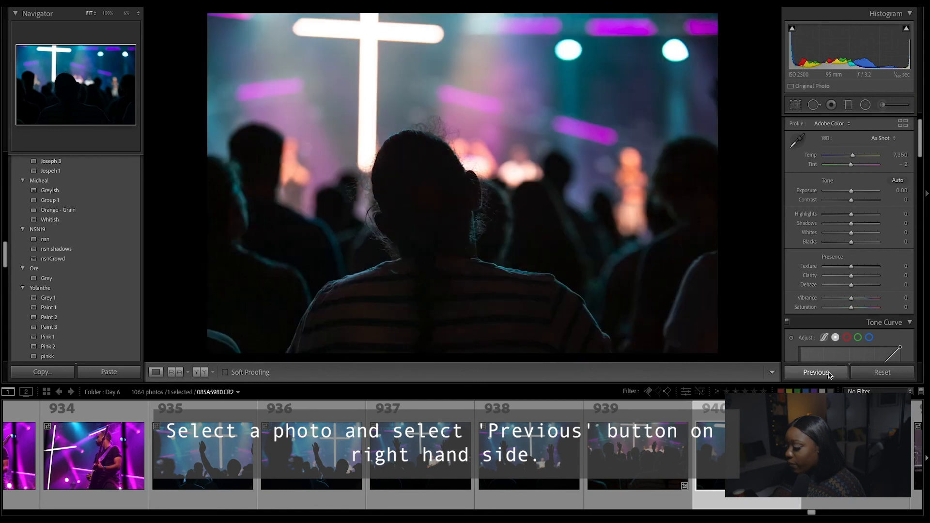
{"action": "left_click", "coordinate": [676, 441]}
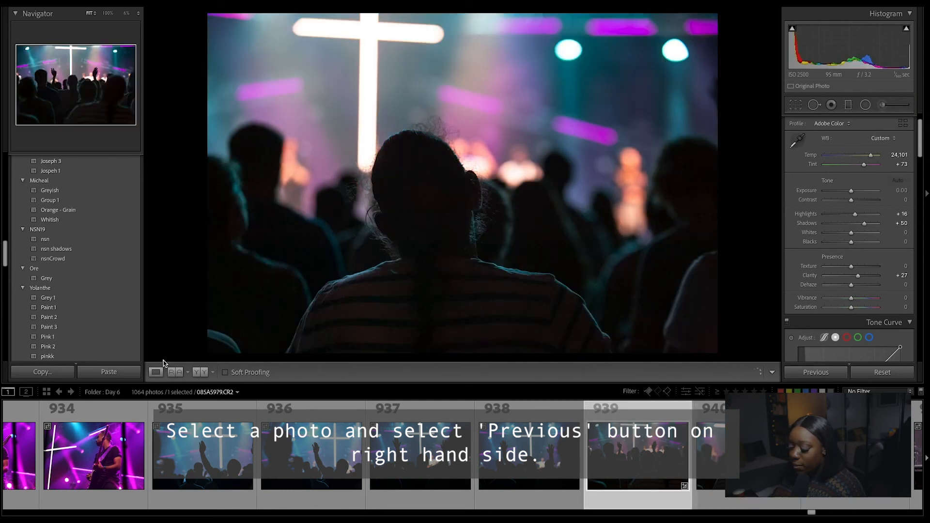
{"action": "left_click", "coordinate": [169, 371]}
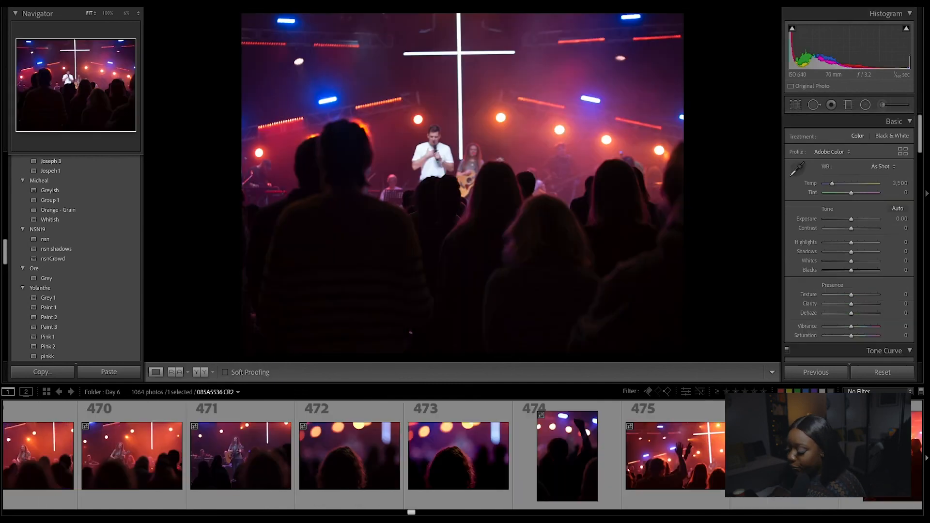
- View crowd photos 473, 474 and 475 one after another at full size
{"action": "left_click", "coordinate": [461, 438]}
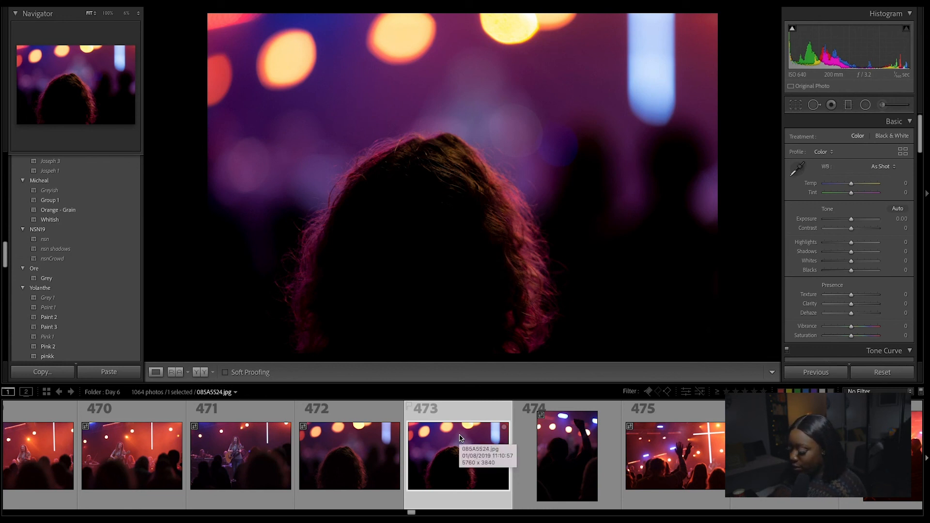
{"action": "key", "text": "Right"}
{"action": "key", "text": "Right"}
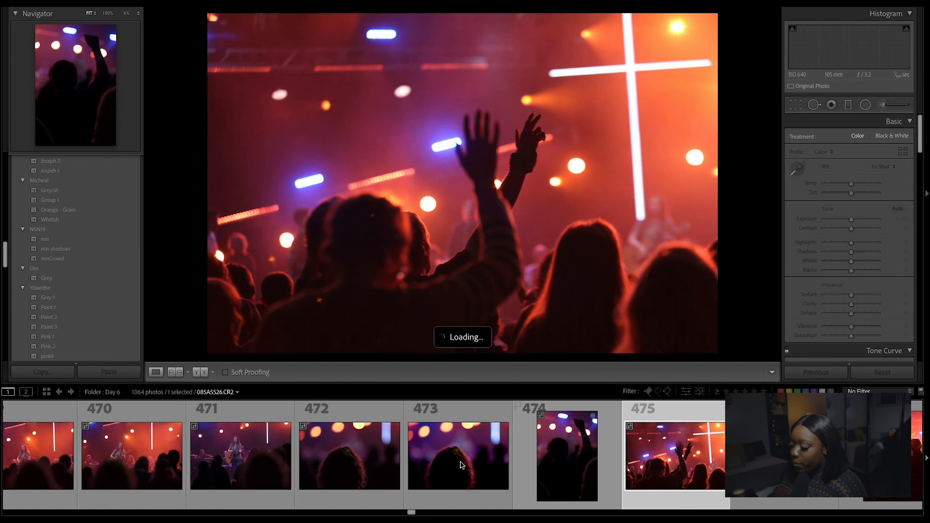
{"action": "left_click", "coordinate": [460, 465]}
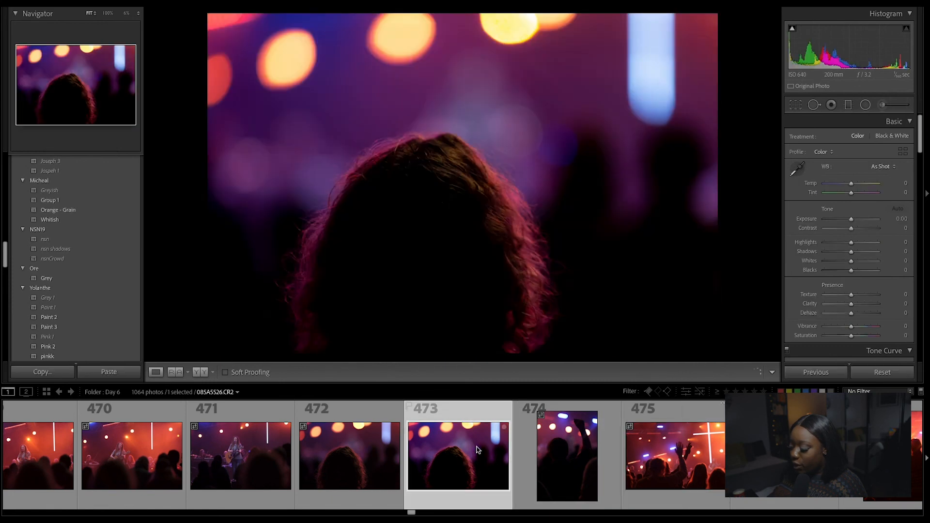
{"action": "left_click", "coordinate": [555, 450]}
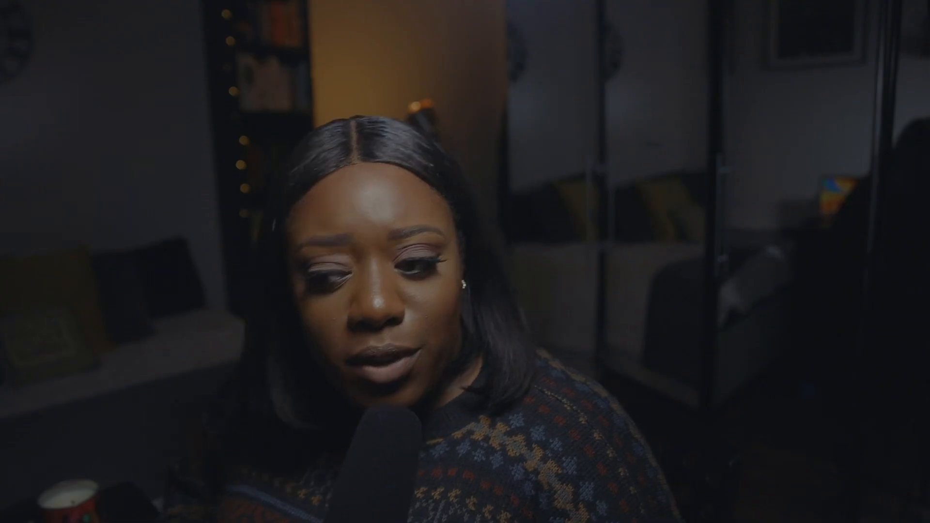